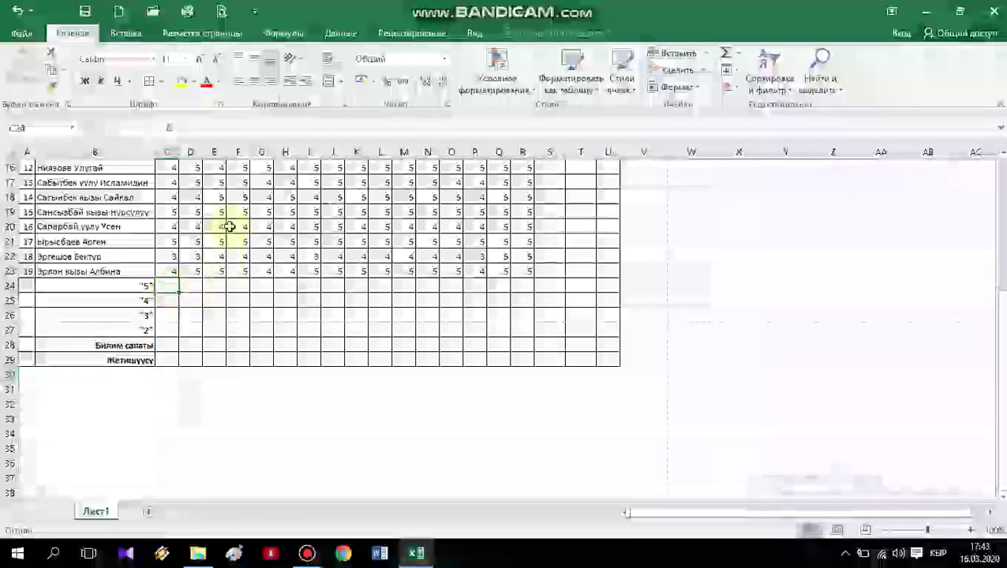
Step: Enter =СЧЁТЕСЛИ(C5:C23;5) in C24 to count the grade 5 marks, giving 9
{"action": "left_click", "coordinate": [283, 36]}
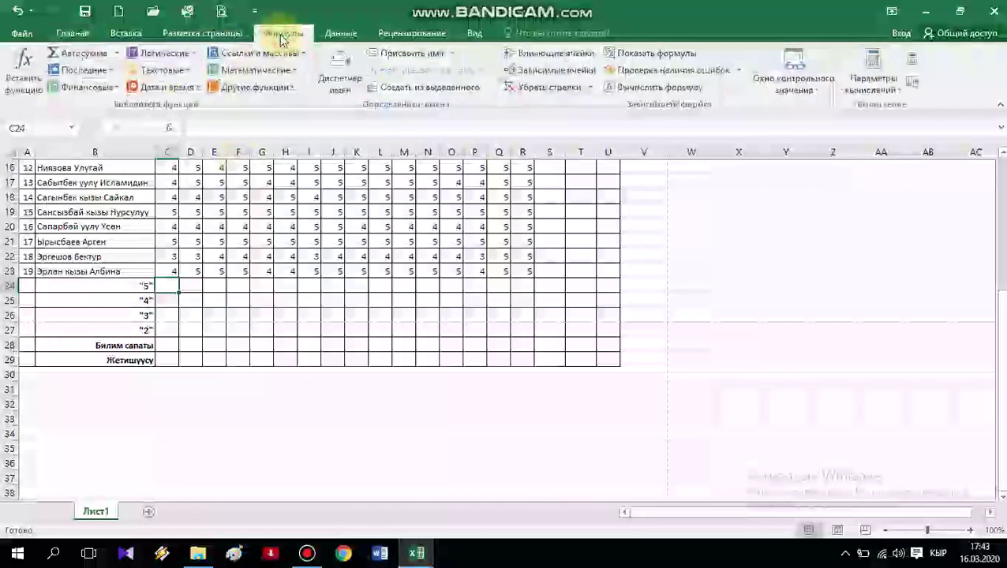
{"action": "left_click", "coordinate": [264, 91]}
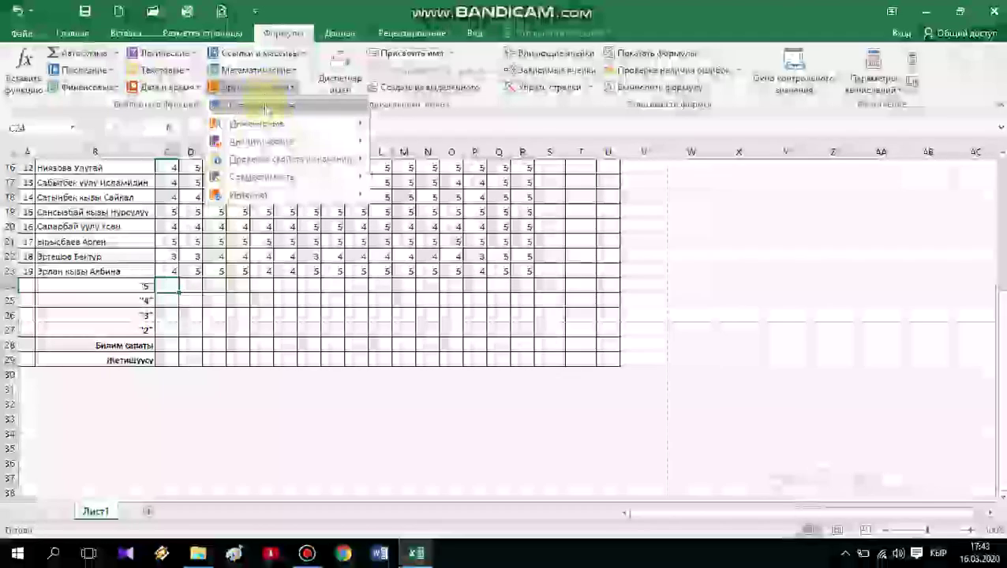
{"action": "mouse_move", "coordinate": [268, 106]}
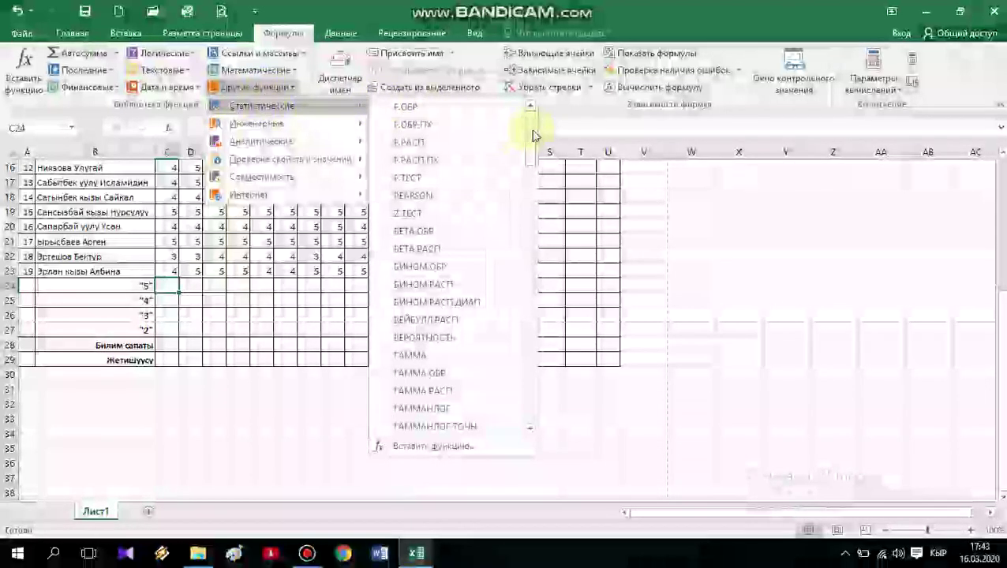
{"action": "left_click_drag", "start_coordinate": [532, 134], "coordinate": [536, 403]}
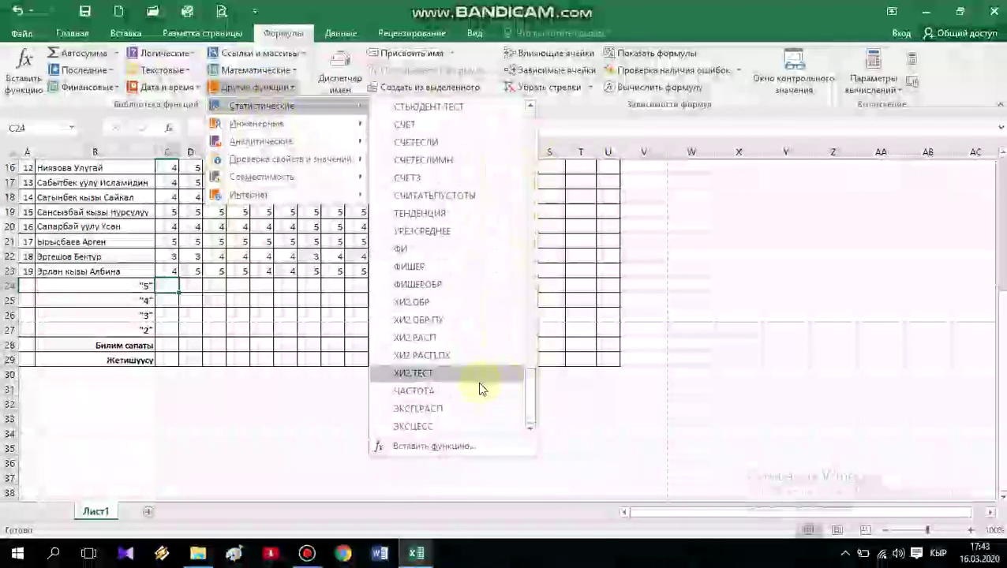
{"action": "scroll", "coordinate": [530, 388], "scroll_direction": "up", "scroll_amount": 2}
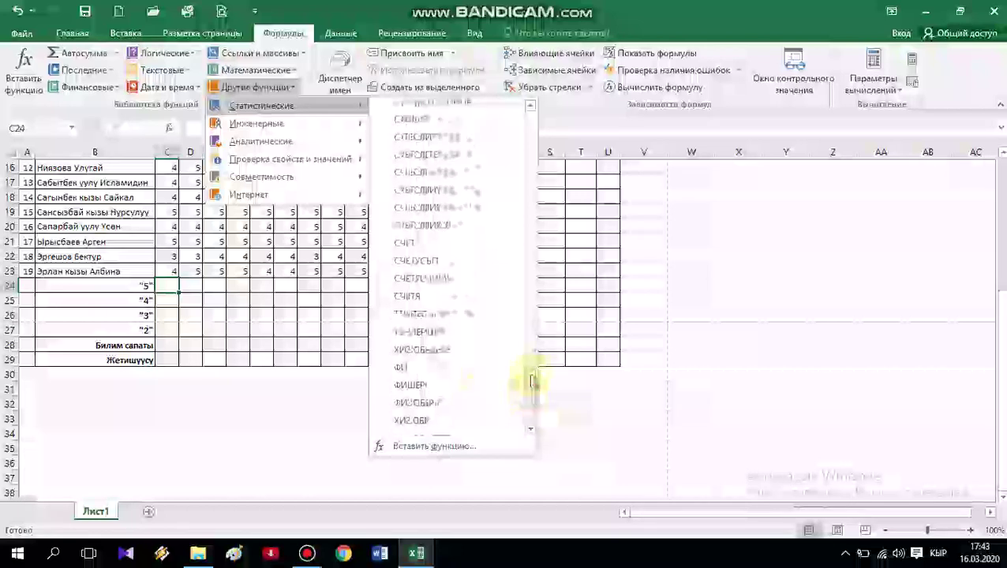
{"action": "left_click", "coordinate": [415, 262]}
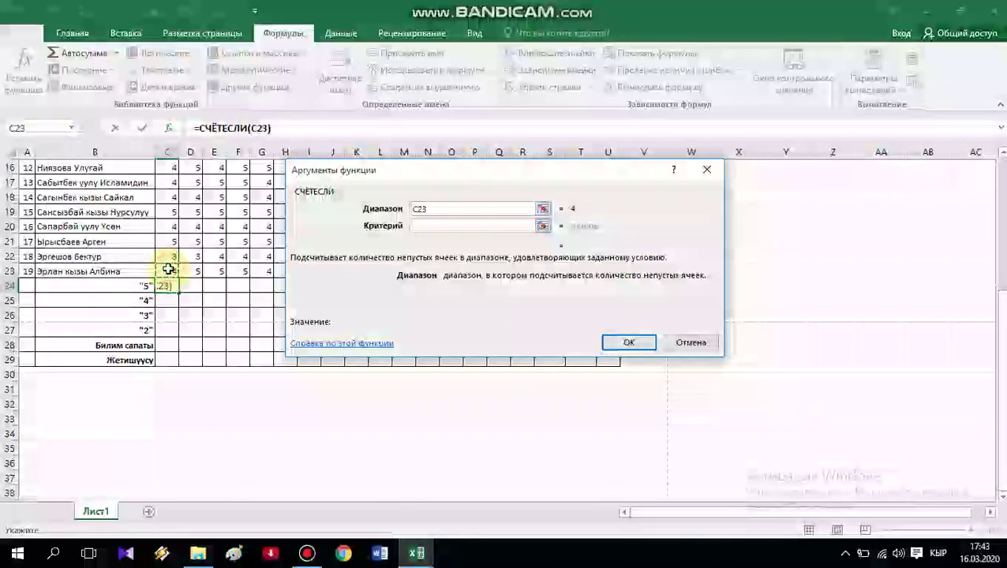
{"action": "left_click_drag", "start_coordinate": [168, 267], "coordinate": [168, 223]}
{"action": "mouse_move", "coordinate": [165, 174]}
{"action": "left_mouse_down"}
{"action": "mouse_move", "coordinate": [168, 164]}
{"action": "mouse_move", "coordinate": [167, 292]}
{"action": "left_mouse_up"}
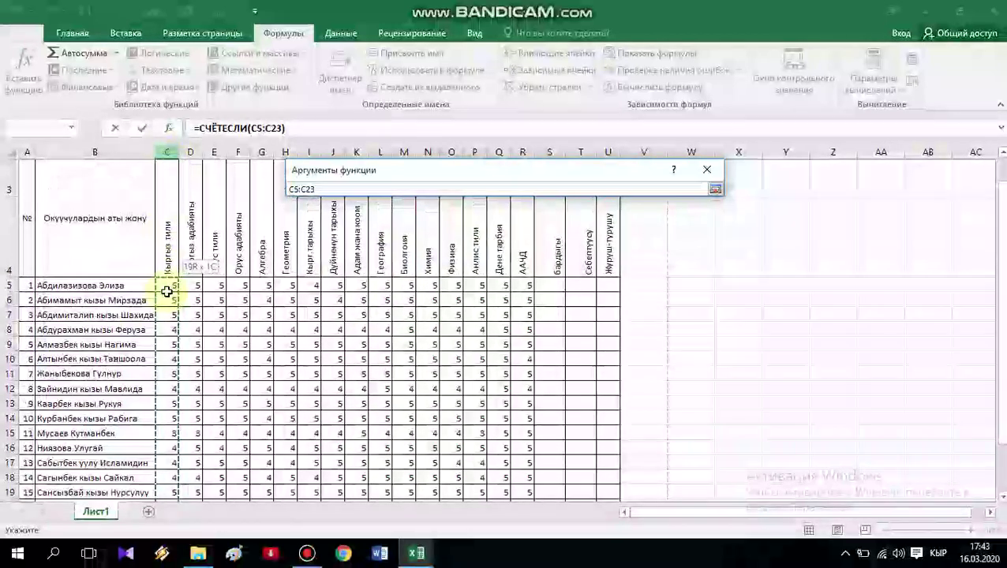
{"action": "left_click_drag", "start_coordinate": [167, 292], "coordinate": [167, 293]}
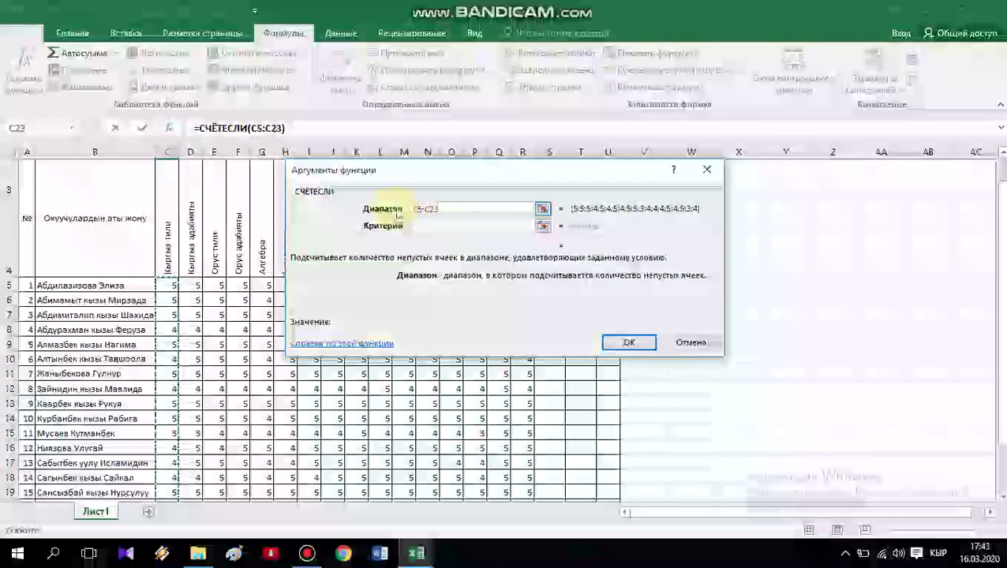
{"action": "left_click", "coordinate": [429, 226]}
{"action": "type", "text": "5"}
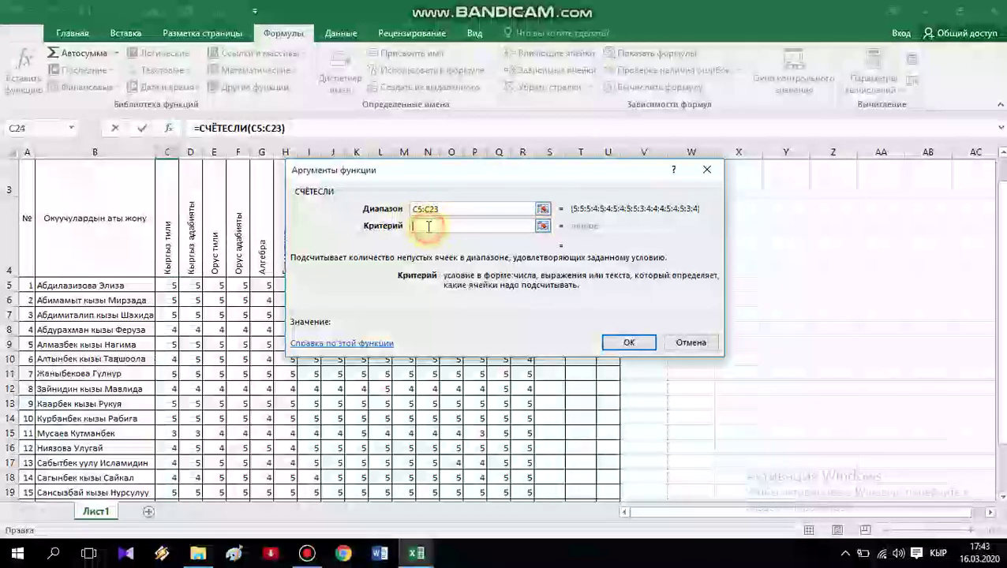
{"action": "left_click", "coordinate": [624, 345]}
{"action": "scroll", "coordinate": [236, 294], "scroll_direction": "down", "scroll_amount": 1}
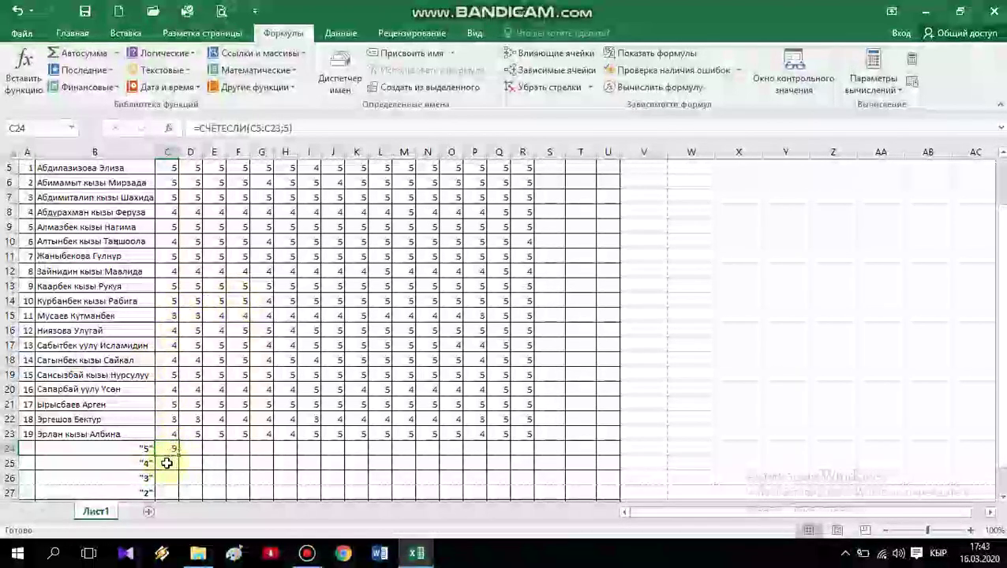
Step: Enter =СЧЁТЕСЛИ(C5:C23;4) in C25 to count the grade 4 marks, giving 8
{"action": "left_click", "coordinate": [168, 462]}
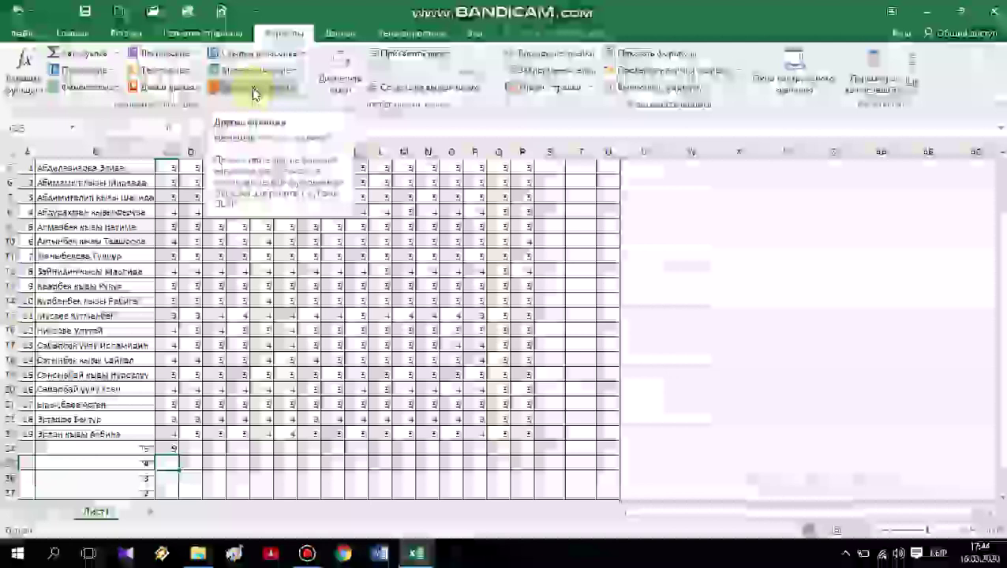
{"action": "left_click", "coordinate": [255, 89]}
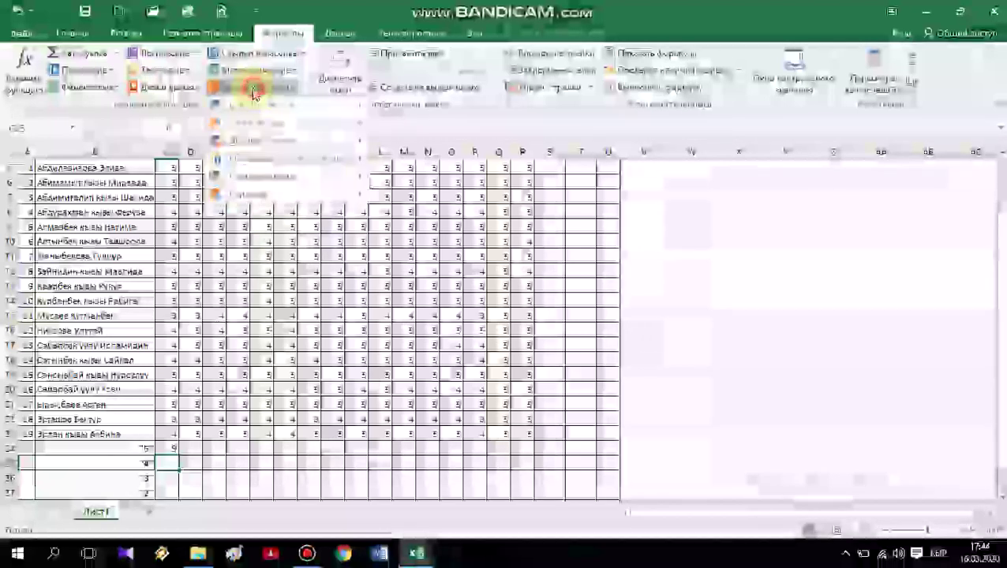
{"action": "mouse_move", "coordinate": [268, 107]}
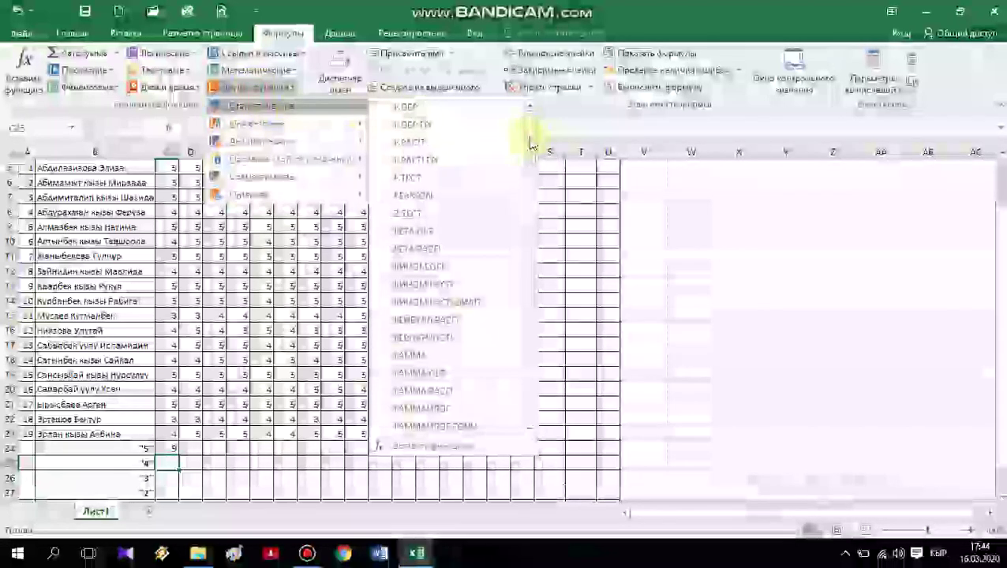
{"action": "scroll", "coordinate": [499, 380], "scroll_direction": "down", "scroll_amount": 5}
{"action": "scroll", "coordinate": [499, 380], "scroll_direction": "down", "scroll_amount": 3}
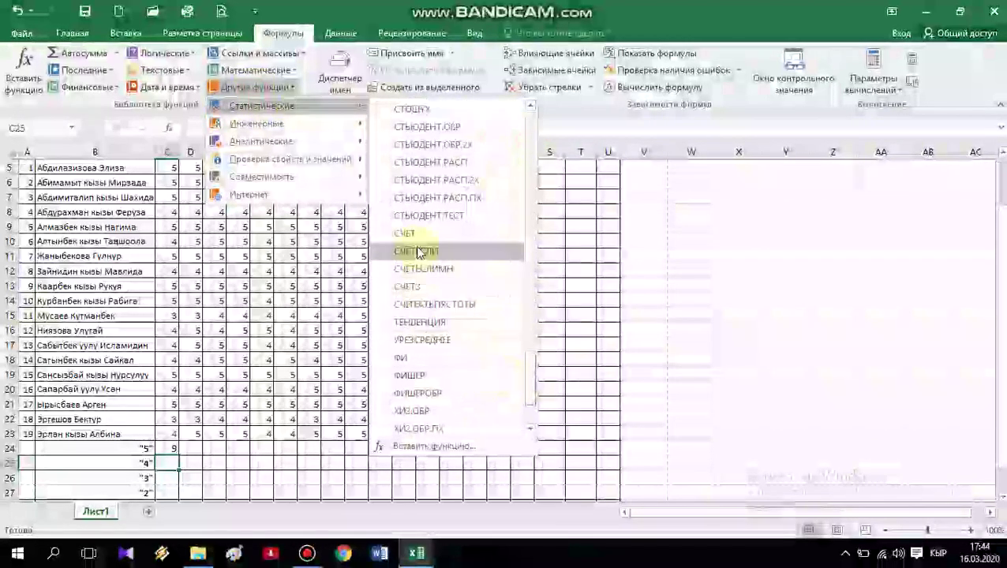
{"action": "left_click", "coordinate": [418, 249]}
{"action": "left_click_drag", "start_coordinate": [164, 433], "coordinate": [168, 300]}
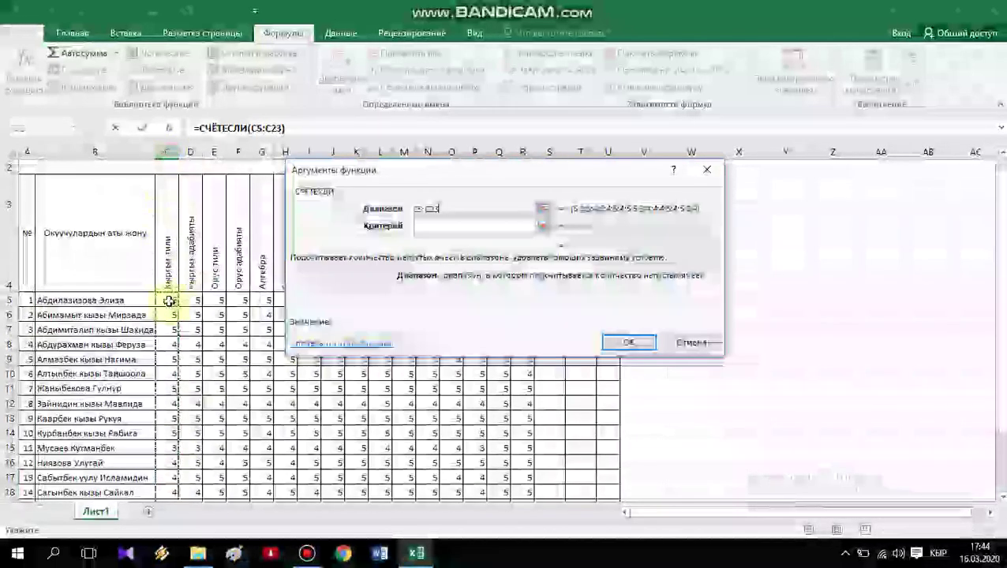
{"action": "left_click", "coordinate": [428, 227]}
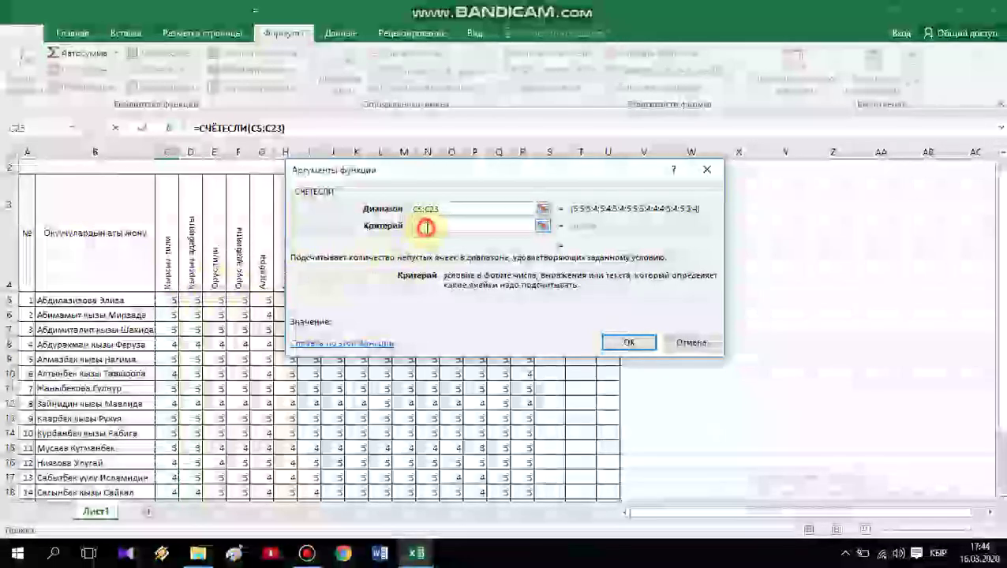
{"action": "type", "text": "4"}
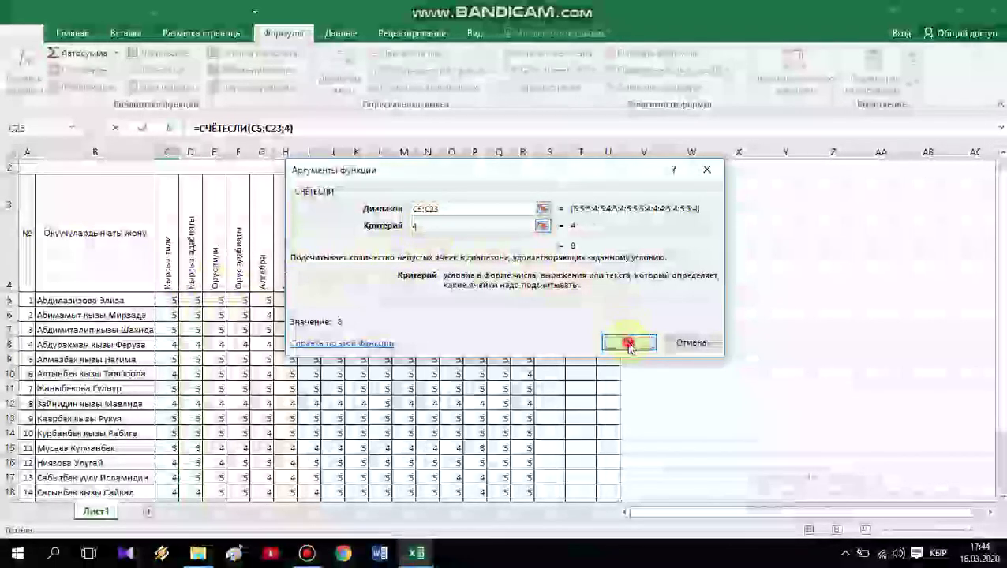
{"action": "left_click", "coordinate": [630, 344]}
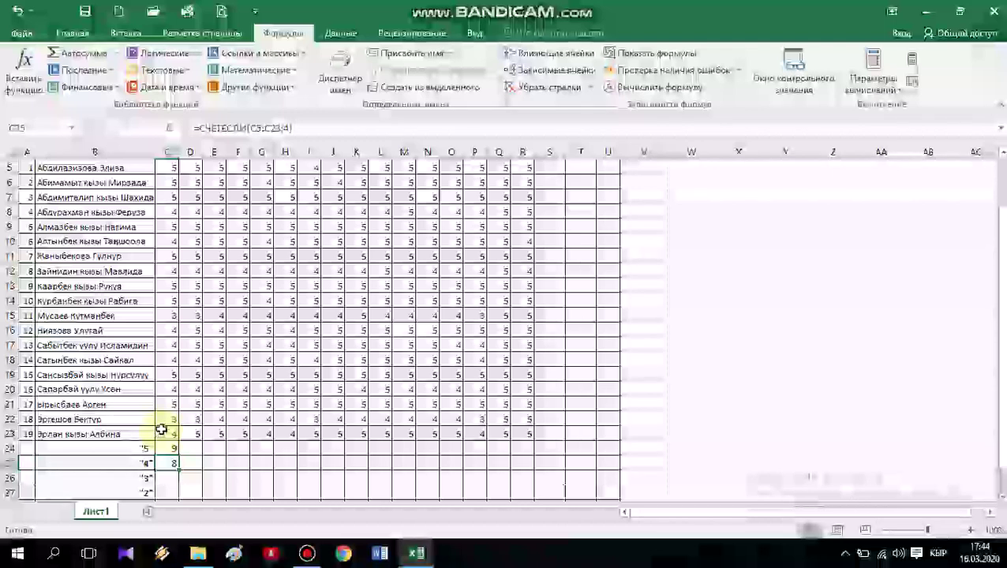
Step: Enter =СЧЁТЕСЛИ(C5:C23;3) in C26 to count the grade 3 marks, giving 2
{"action": "left_click", "coordinate": [160, 474]}
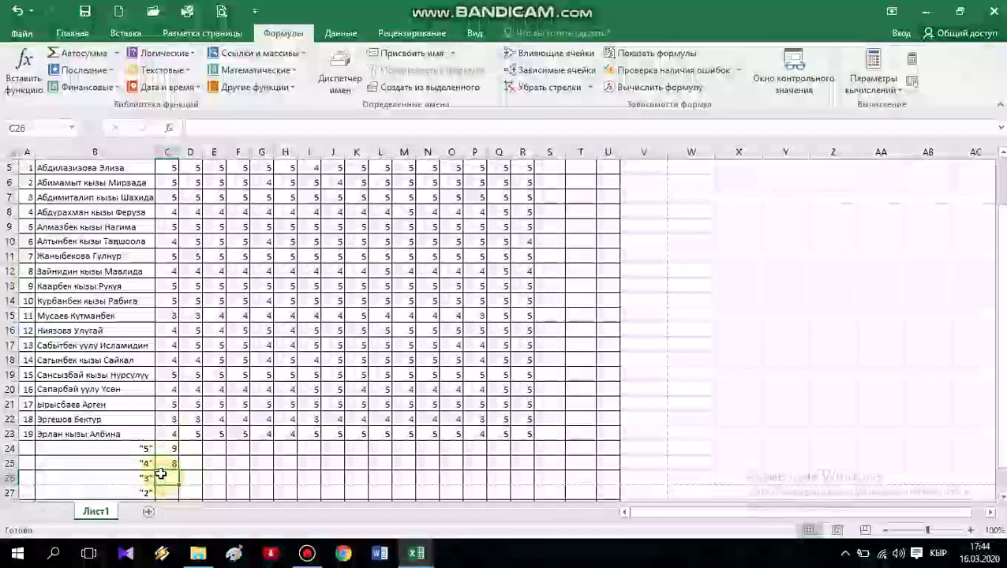
{"action": "left_click", "coordinate": [257, 89]}
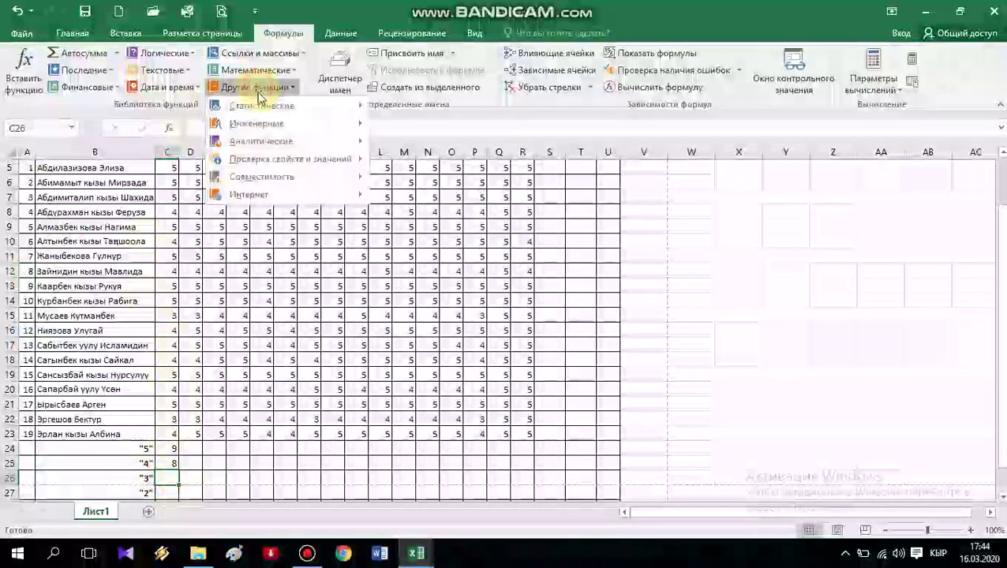
{"action": "mouse_move", "coordinate": [264, 106]}
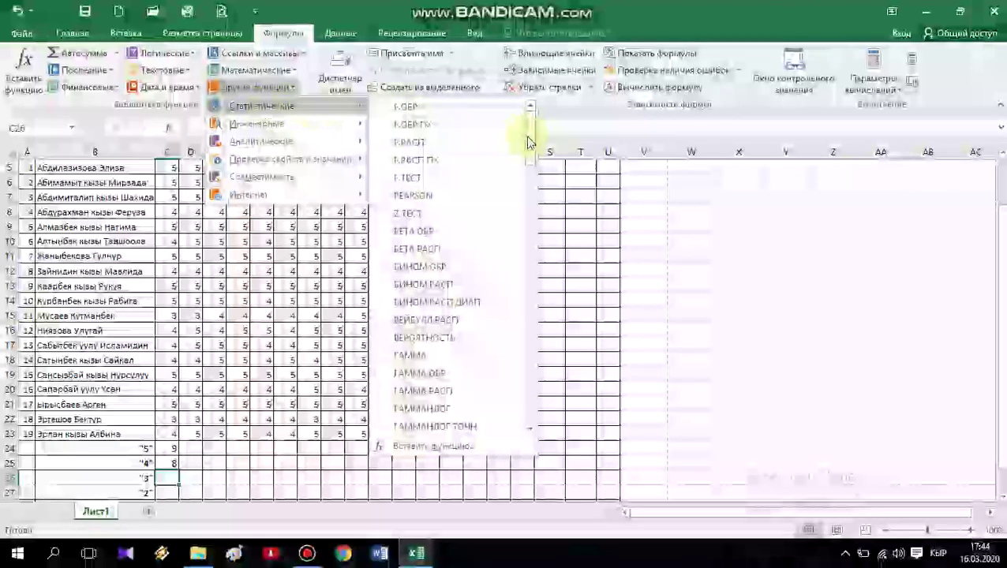
{"action": "left_click_drag", "start_coordinate": [528, 142], "coordinate": [499, 398]}
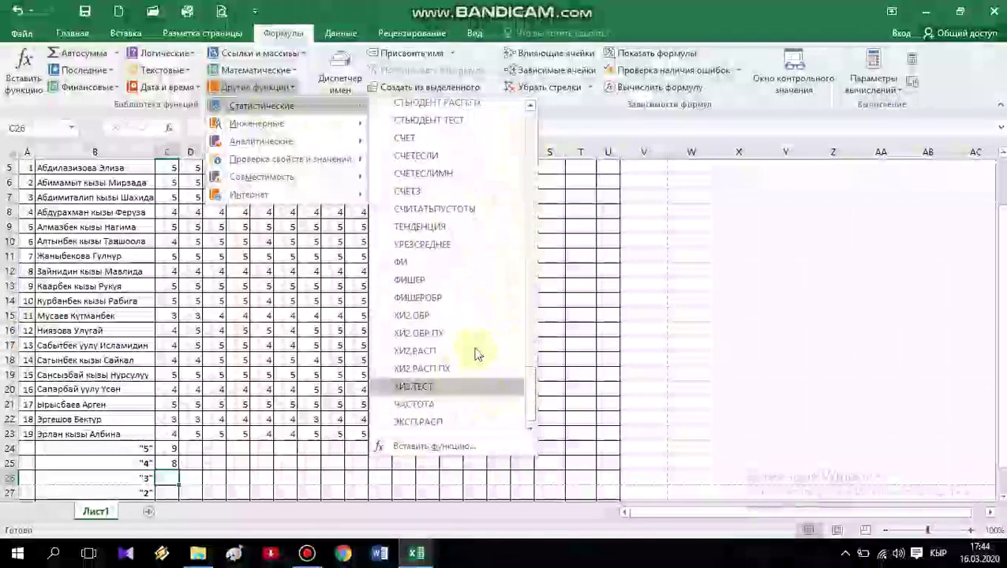
{"action": "left_click", "coordinate": [418, 156]}
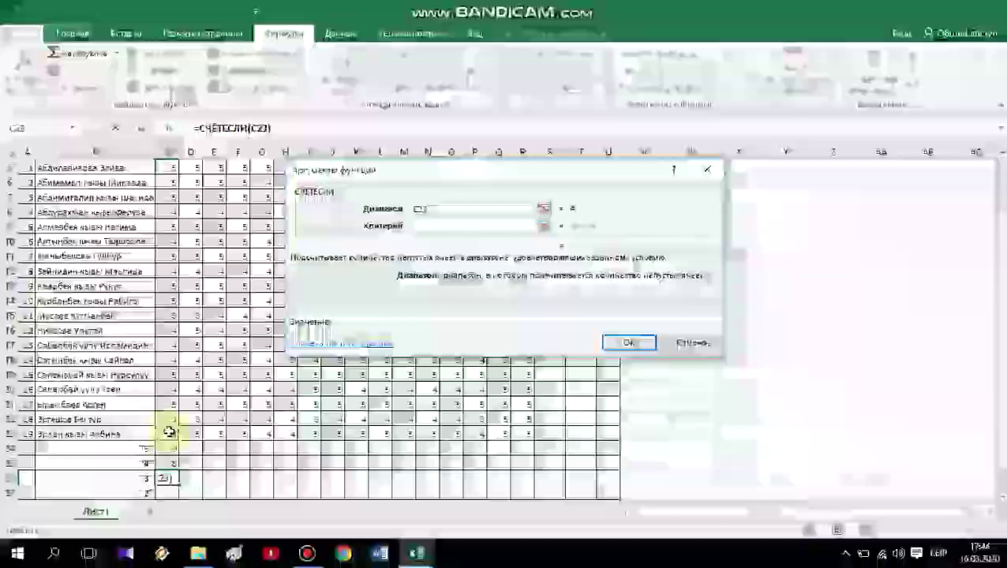
{"action": "left_click_drag", "start_coordinate": [168, 433], "coordinate": [171, 416]}
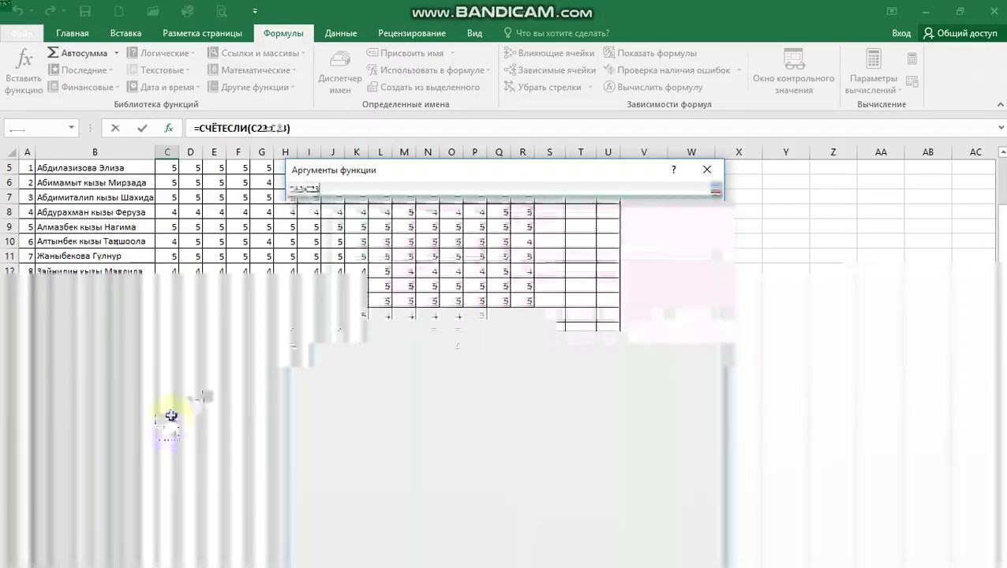
{"action": "left_click_drag", "start_coordinate": [162, 240], "coordinate": [168, 289]}
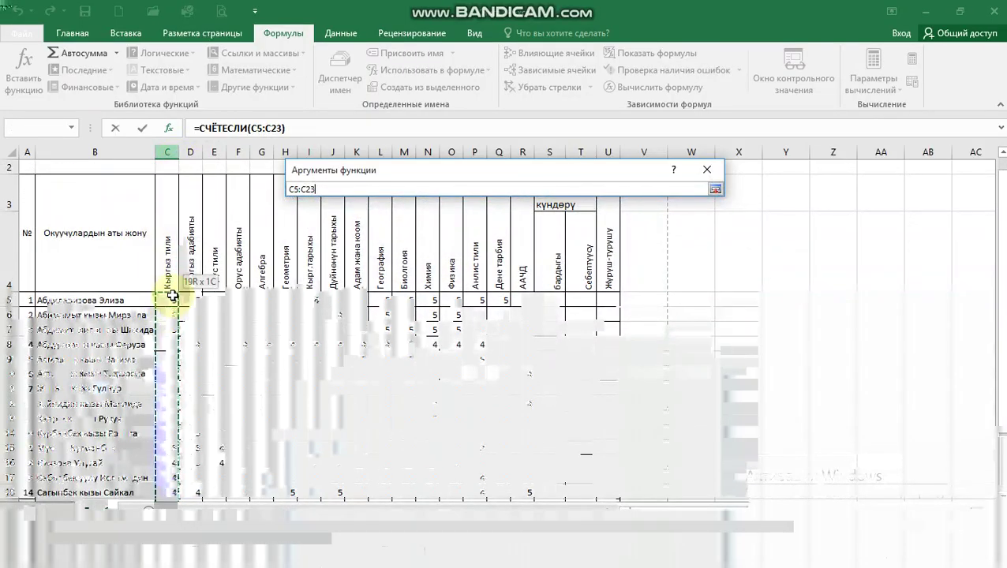
{"action": "left_click_drag", "start_coordinate": [168, 290], "coordinate": [173, 299]}
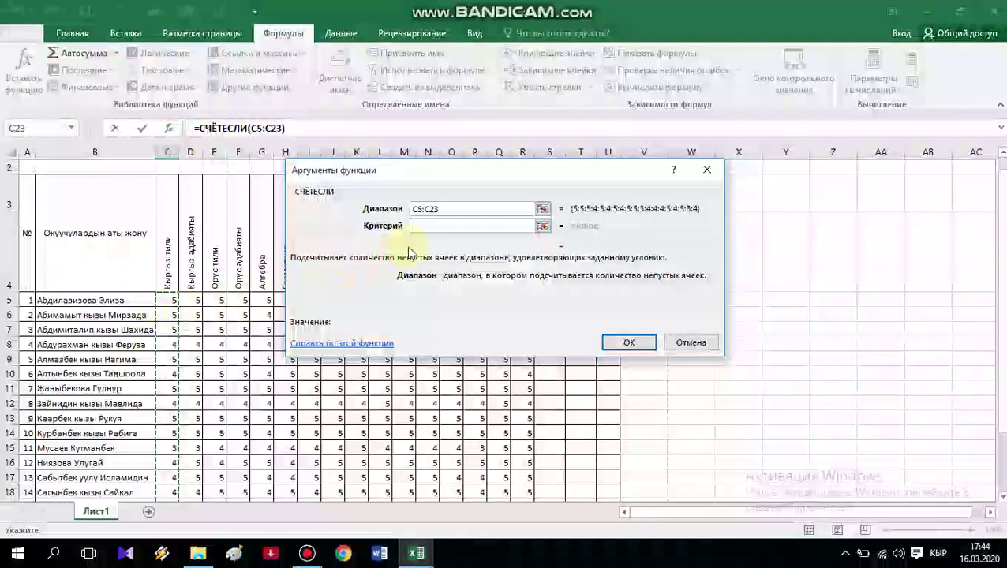
{"action": "left_click", "coordinate": [420, 227]}
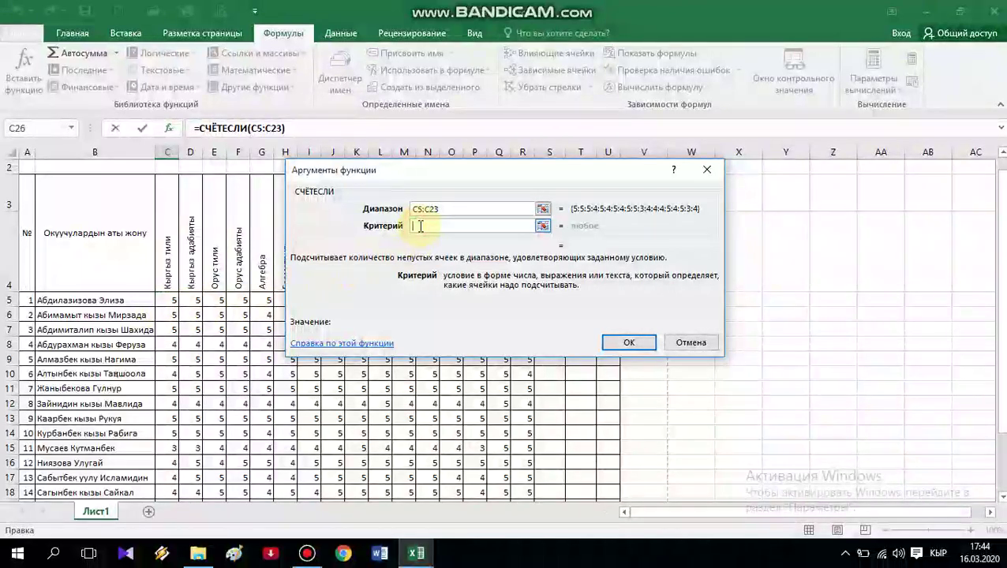
{"action": "type", "text": "3"}
{"action": "left_click", "coordinate": [623, 345]}
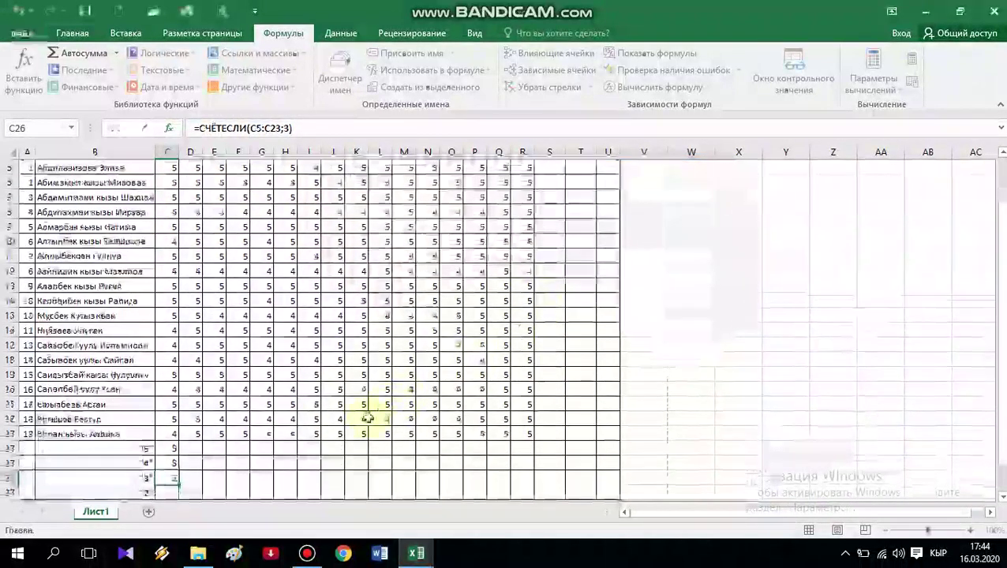
{"action": "scroll", "coordinate": [184, 480], "scroll_direction": "down", "scroll_amount": 2}
Step: Enter =СЧЁТЕСЛИ(C5:C23;2) in C27 to count the grade 2 marks, giving 0
{"action": "left_click", "coordinate": [165, 404]}
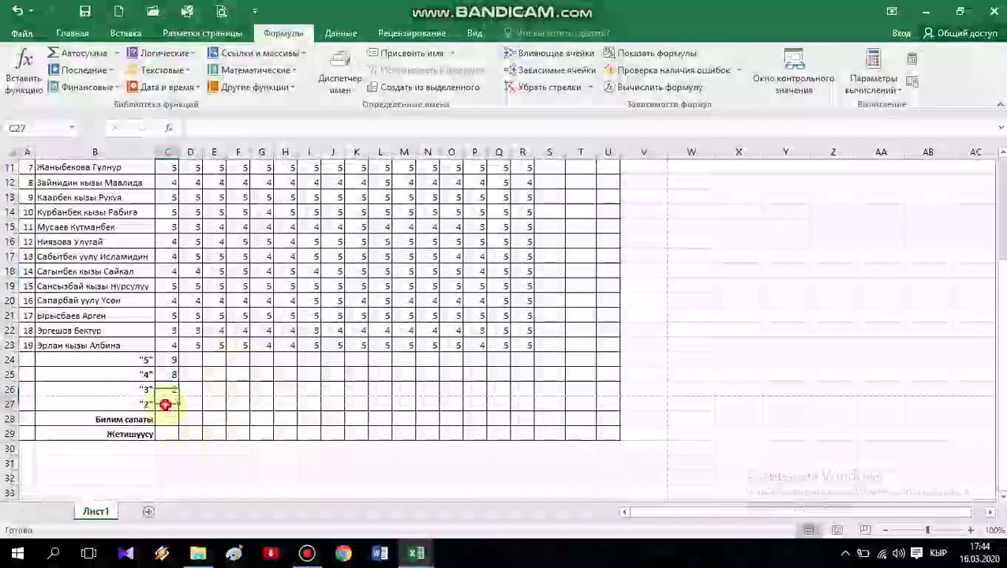
{"action": "left_click", "coordinate": [252, 88]}
{"action": "mouse_move", "coordinate": [365, 111]}
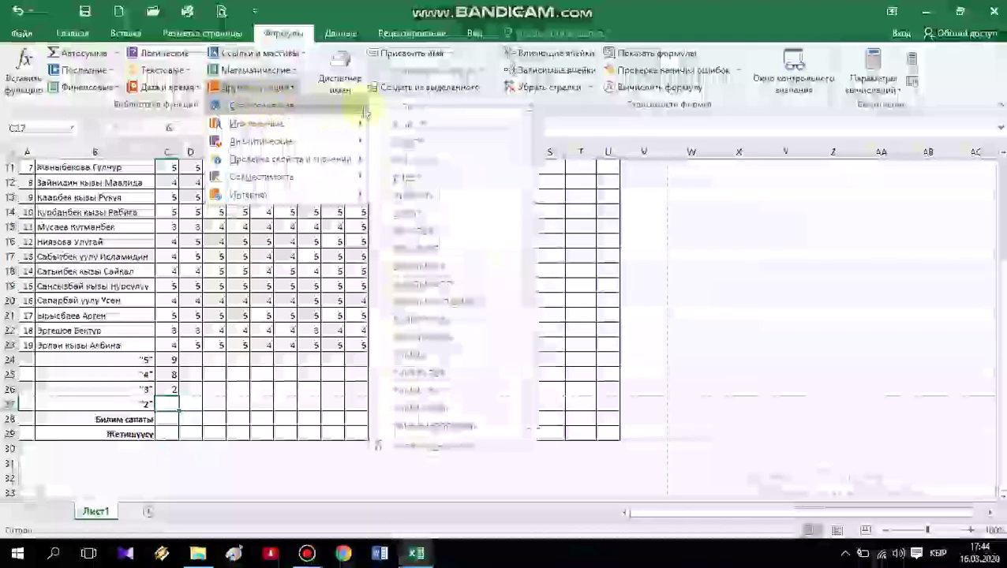
{"action": "left_click_drag", "start_coordinate": [535, 128], "coordinate": [528, 367]}
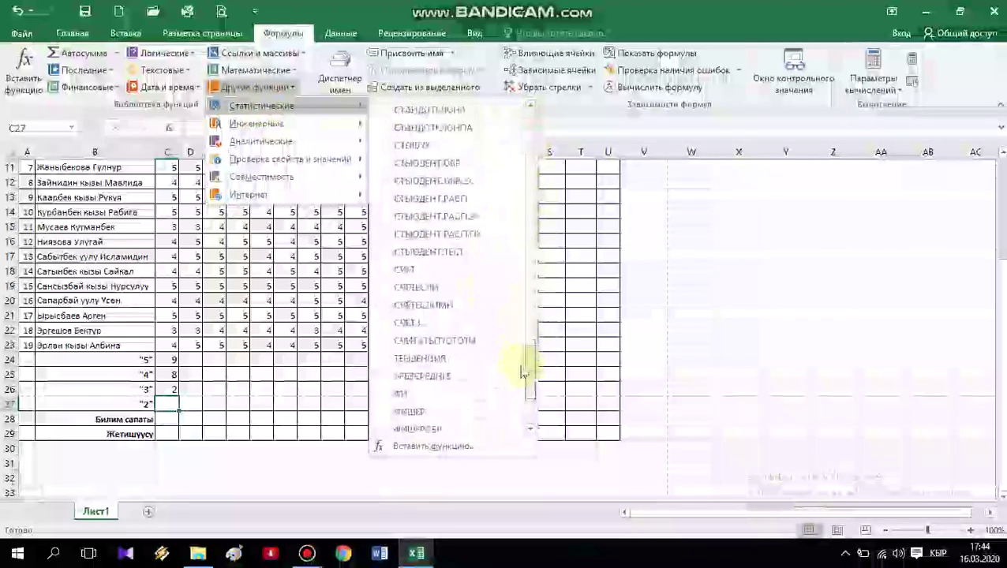
{"action": "left_click", "coordinate": [430, 265]}
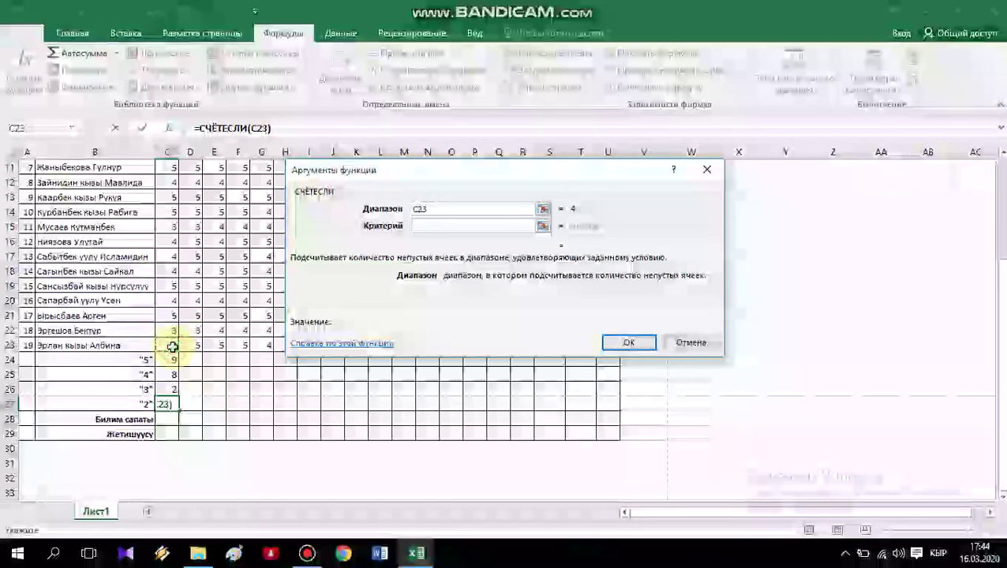
{"action": "left_click_drag", "start_coordinate": [172, 347], "coordinate": [168, 199]}
{"action": "left_click_drag", "start_coordinate": [166, 152], "coordinate": [173, 249]}
{"action": "left_click", "coordinate": [434, 228]}
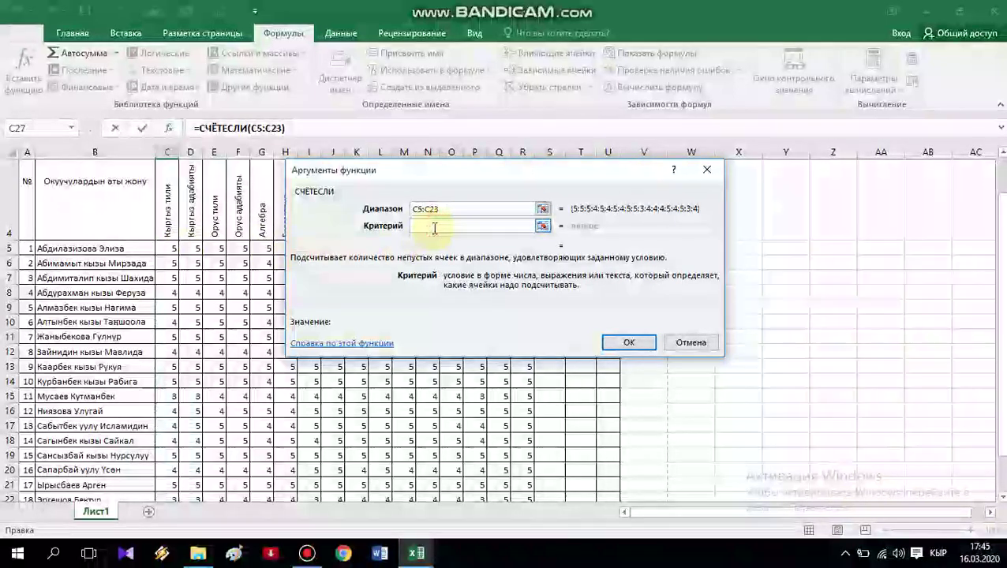
{"action": "type", "text": "2"}
{"action": "left_click", "coordinate": [642, 352]}
{"action": "scroll", "coordinate": [225, 472], "scroll_direction": "down", "scroll_amount": 2}
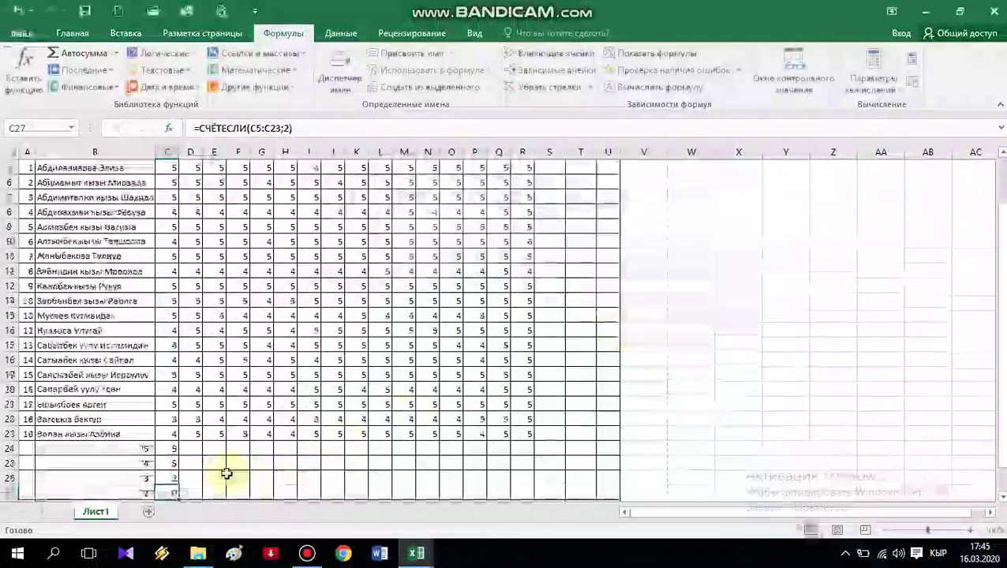
{"action": "scroll", "coordinate": [212, 469], "scroll_direction": "down", "scroll_amount": 2}
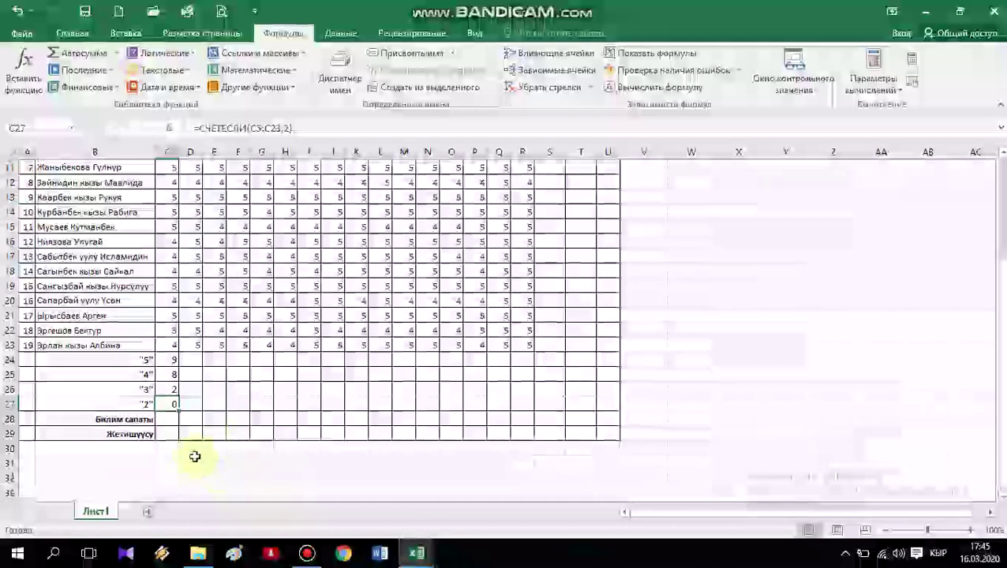
{"action": "left_click", "coordinate": [168, 419]}
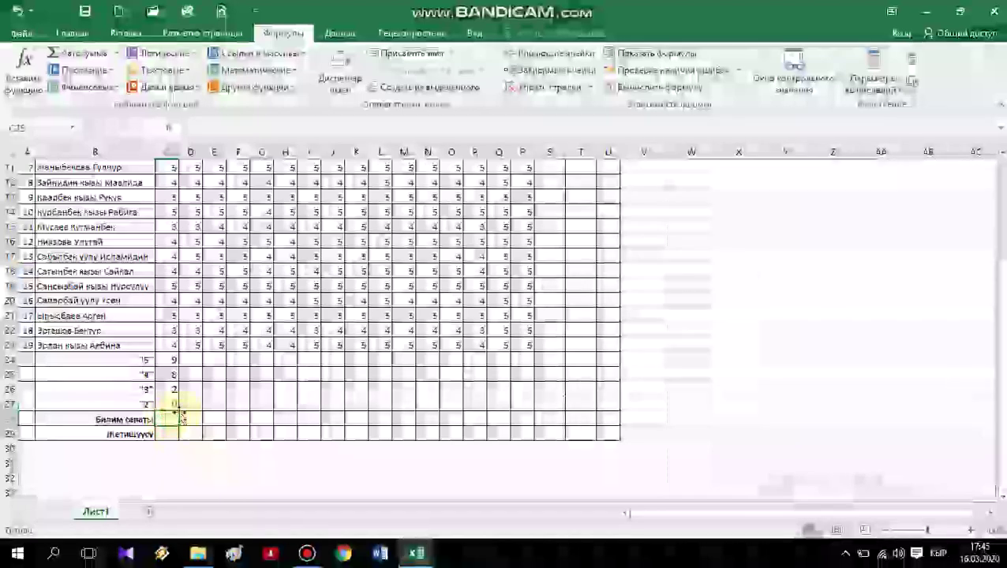
Step: In C28, begin the formula =СУММ(C24+C25)/ adding the counts of 5s and 4s
{"action": "left_click", "coordinate": [63, 53]}
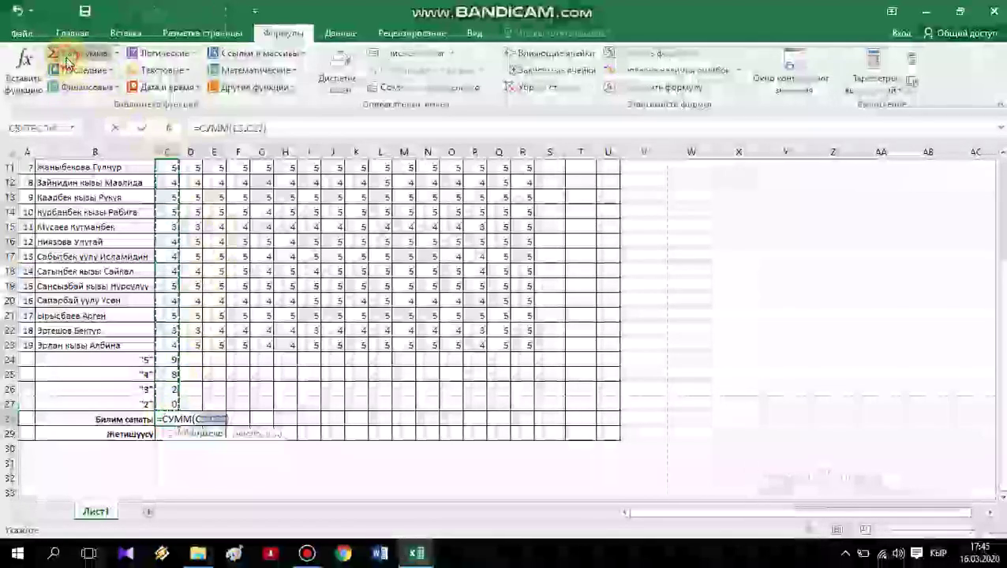
{"action": "left_click", "coordinate": [171, 359]}
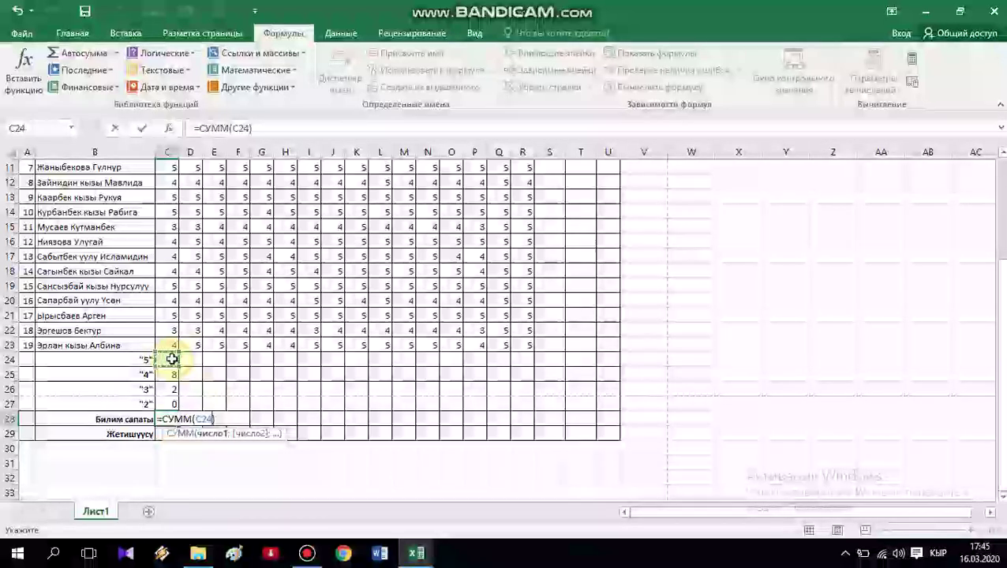
{"action": "type", "text": "+"}
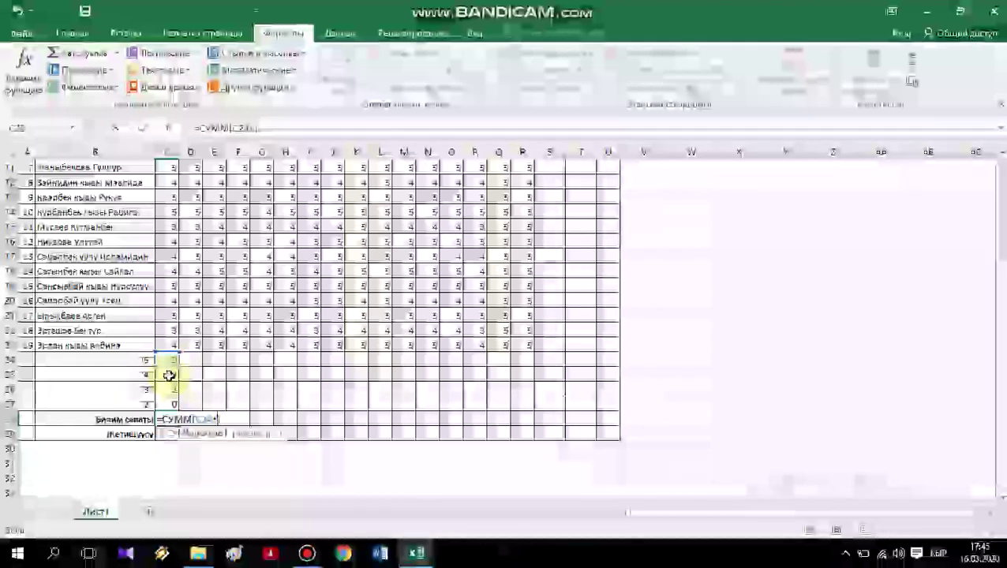
{"action": "left_click", "coordinate": [169, 377]}
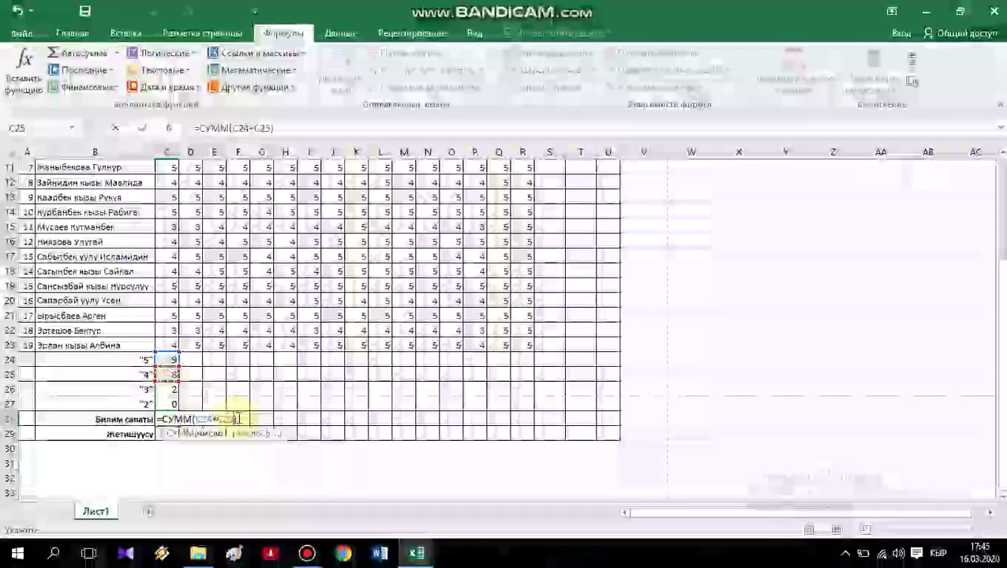
{"action": "left_click", "coordinate": [239, 419]}
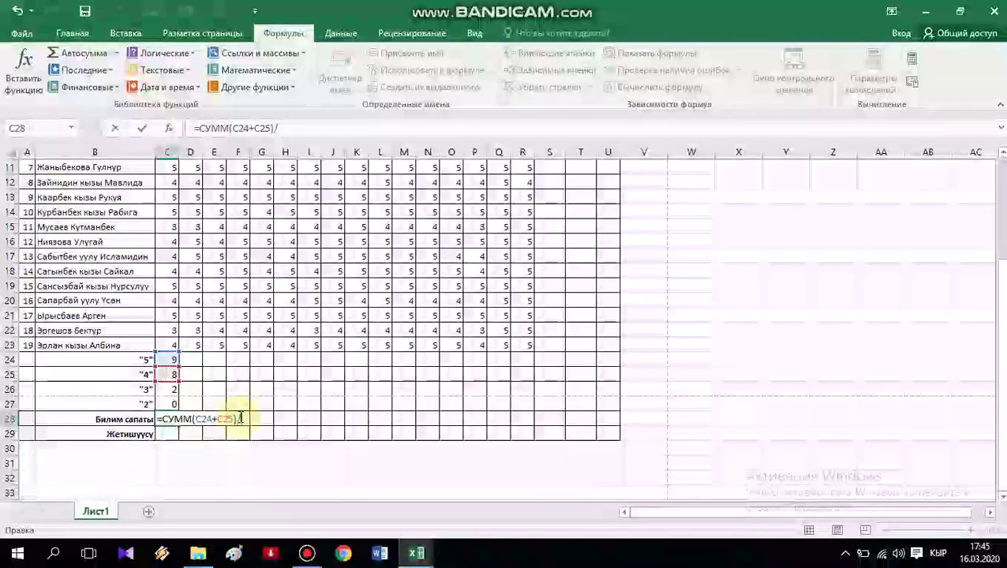
{"action": "type", "text": "/"}
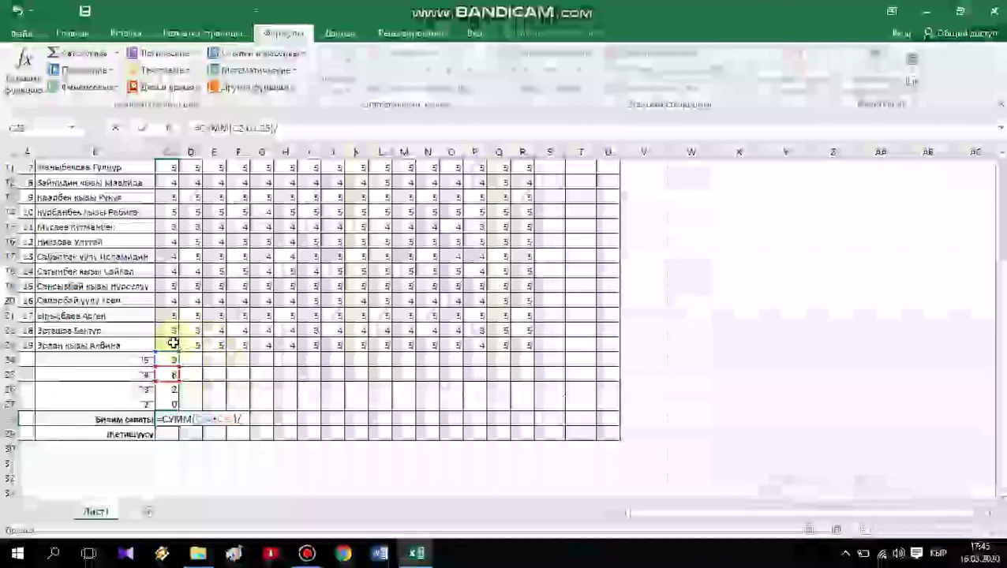
Step: Divide by СЧЁТ(C5:C23) to complete the C28 quality formula, showing 89%
{"action": "left_click", "coordinate": [256, 88]}
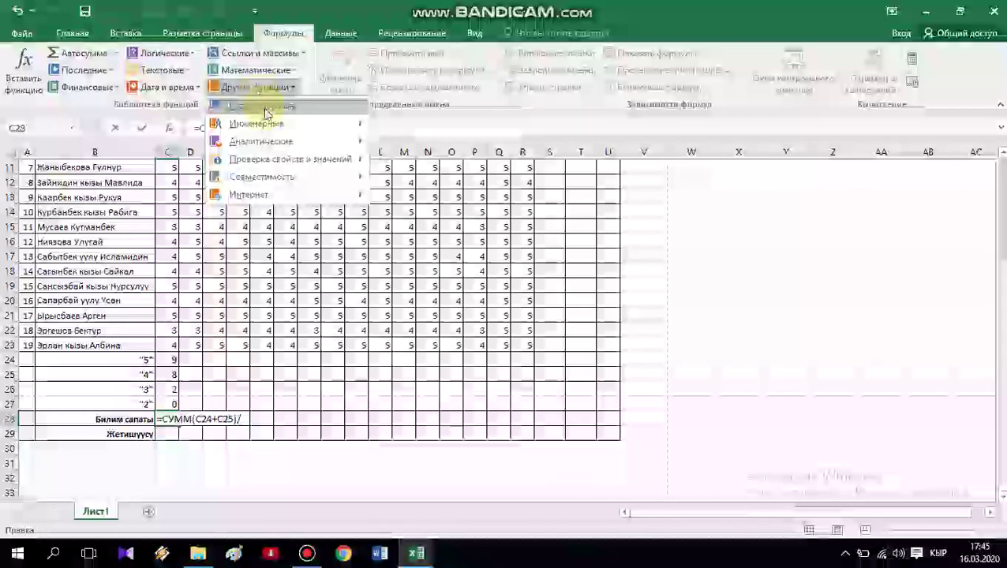
{"action": "mouse_move", "coordinate": [263, 105]}
{"action": "left_click_drag", "start_coordinate": [533, 146], "coordinate": [533, 382]}
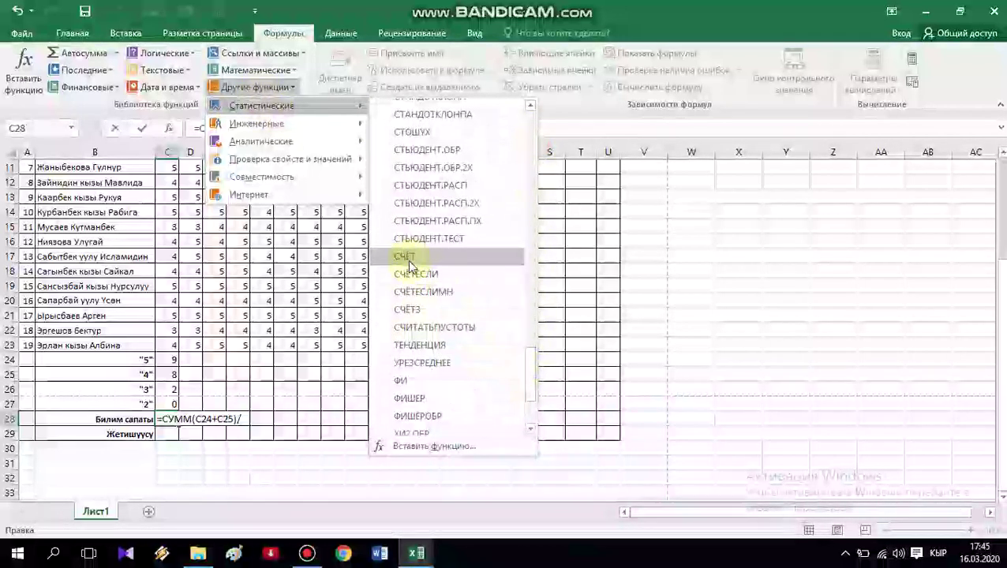
{"action": "left_click", "coordinate": [416, 274]}
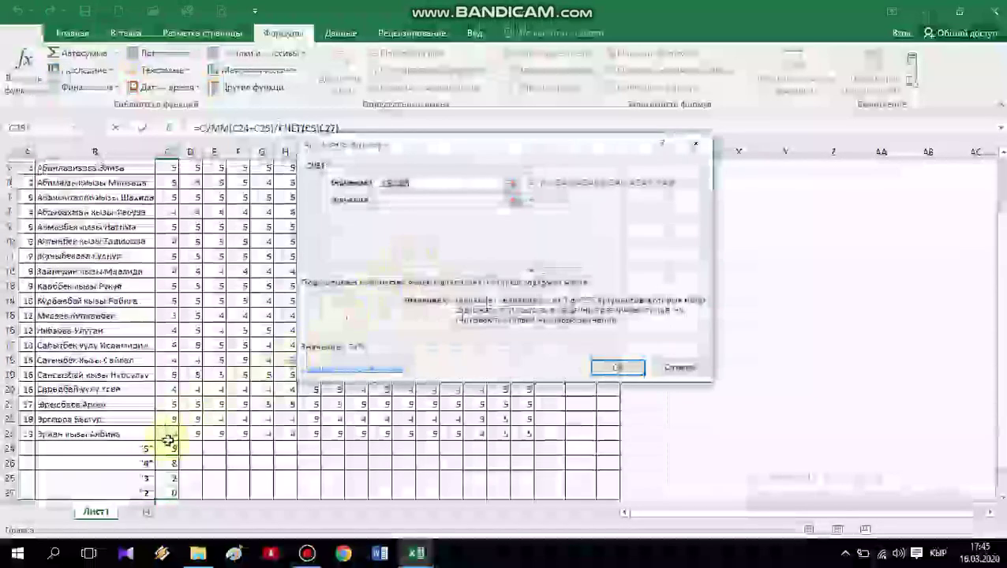
{"action": "mouse_move", "coordinate": [170, 435]}
{"action": "left_mouse_down"}
{"action": "mouse_move", "coordinate": [161, 215]}
{"action": "mouse_move", "coordinate": [163, 307]}
{"action": "mouse_move", "coordinate": [169, 292]}
{"action": "left_mouse_up"}
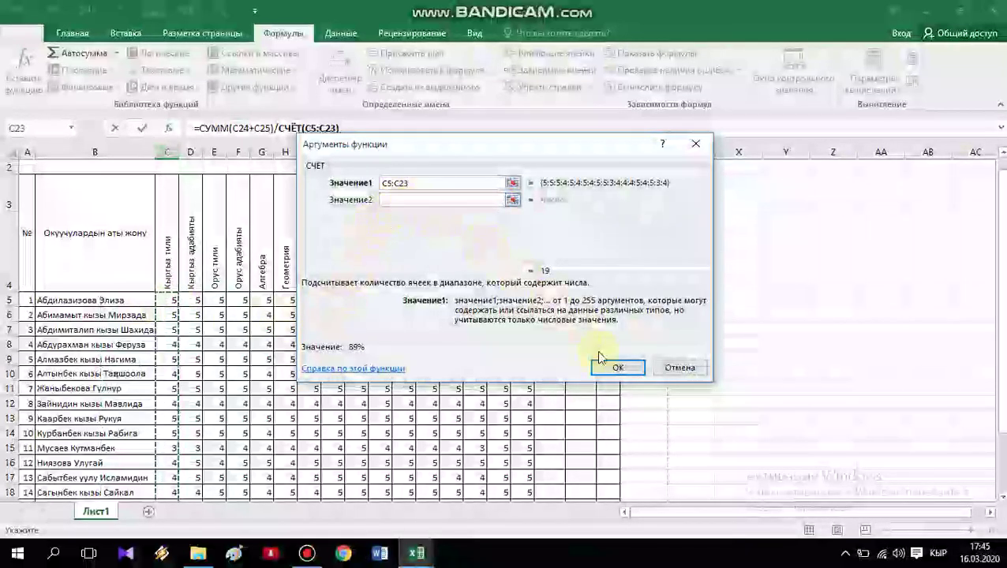
{"action": "left_click", "coordinate": [616, 370]}
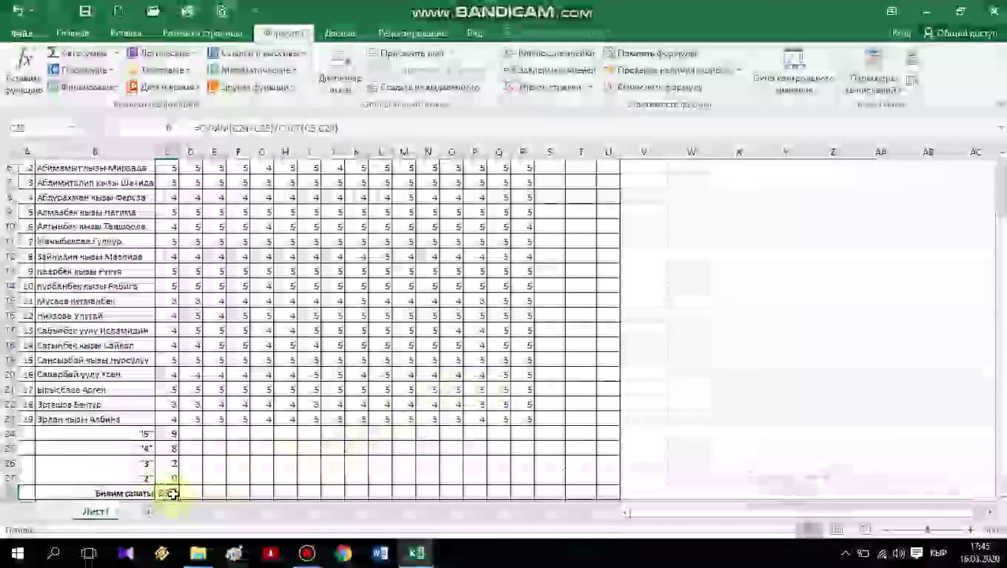
{"action": "scroll", "coordinate": [172, 492], "scroll_direction": "down", "scroll_amount": 1}
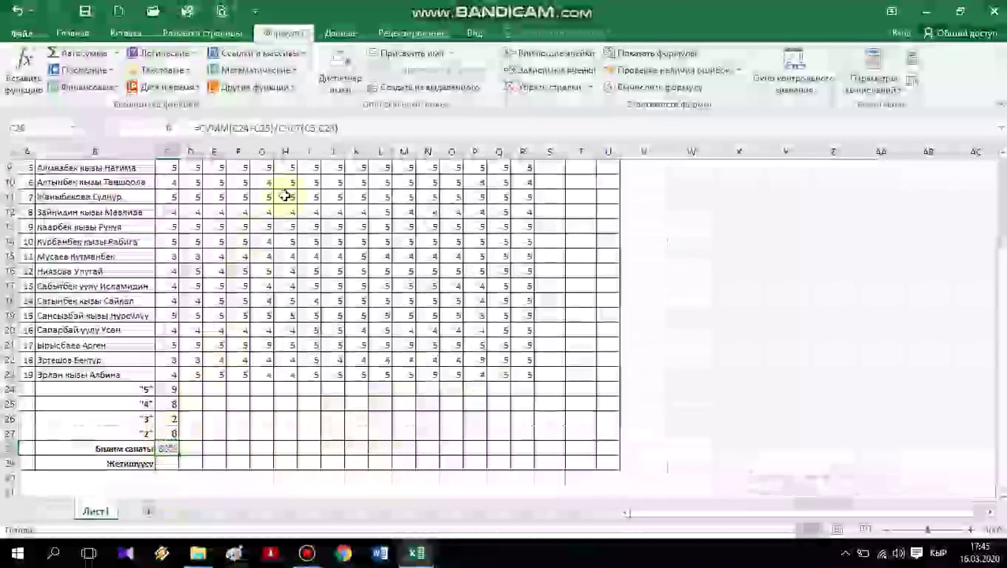
Step: Apply the General number format to cells C28 and C29
{"action": "left_click", "coordinate": [68, 33]}
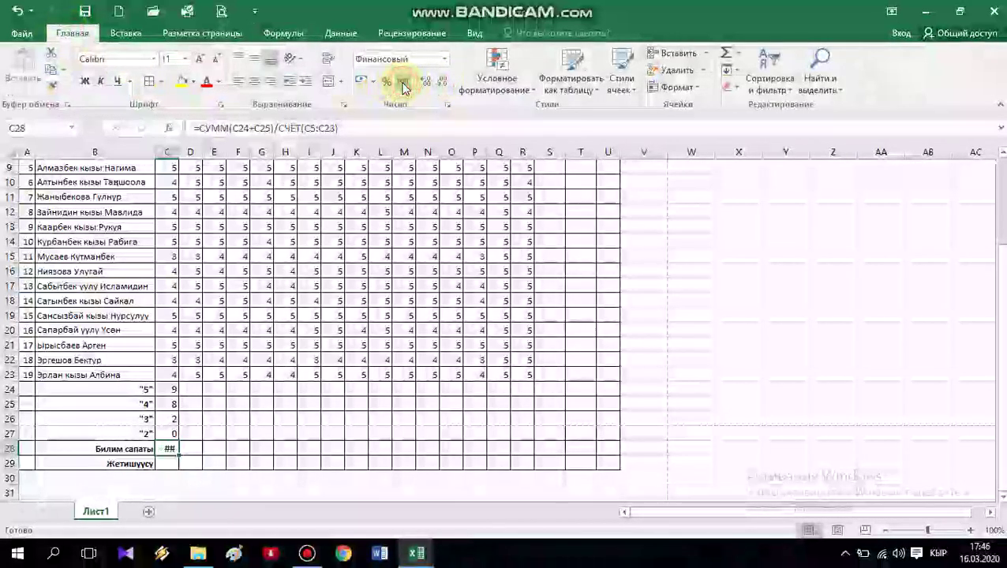
{"action": "left_click", "coordinate": [442, 69]}
{"action": "left_click", "coordinate": [429, 81]}
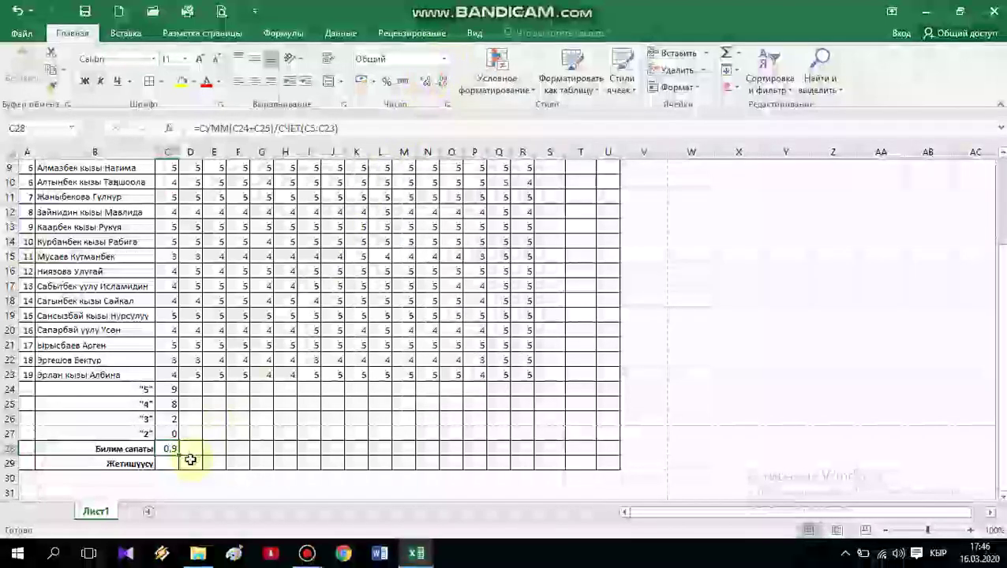
{"action": "left_click", "coordinate": [169, 463]}
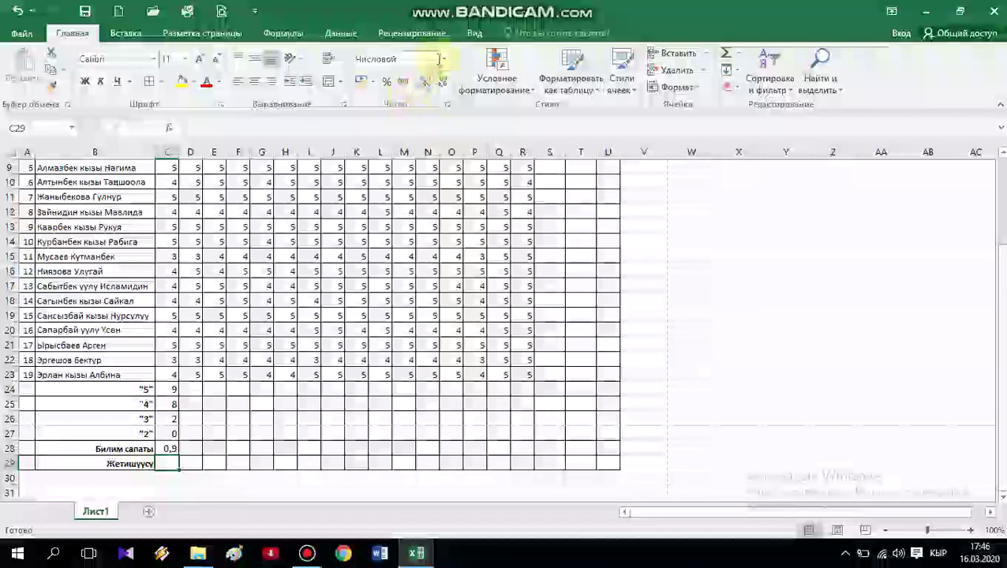
{"action": "left_click", "coordinate": [442, 60]}
{"action": "left_click", "coordinate": [411, 79]}
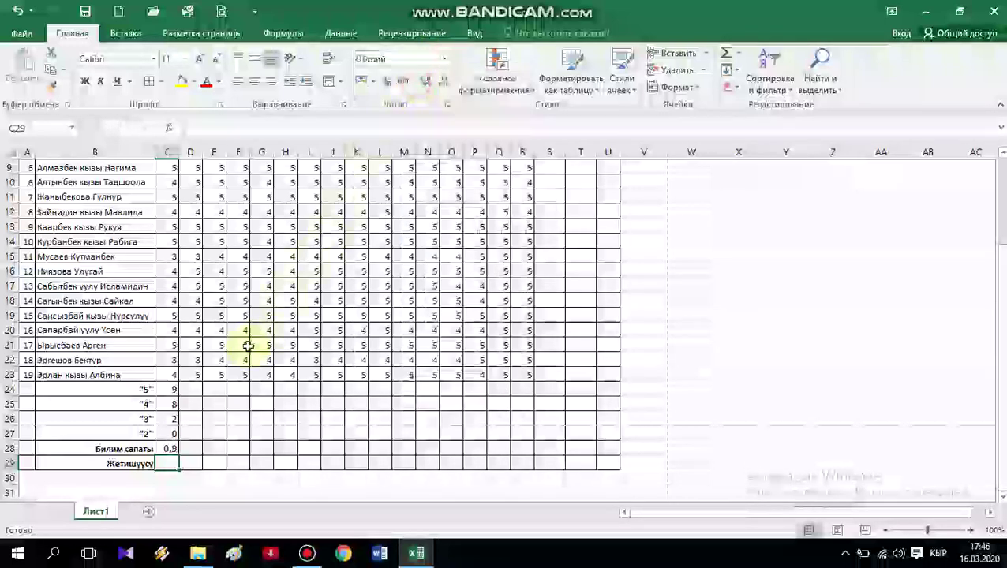
Step: Format the C28 quality value as a percentage with an extra decimal place, showing 89%
{"action": "left_click", "coordinate": [170, 449]}
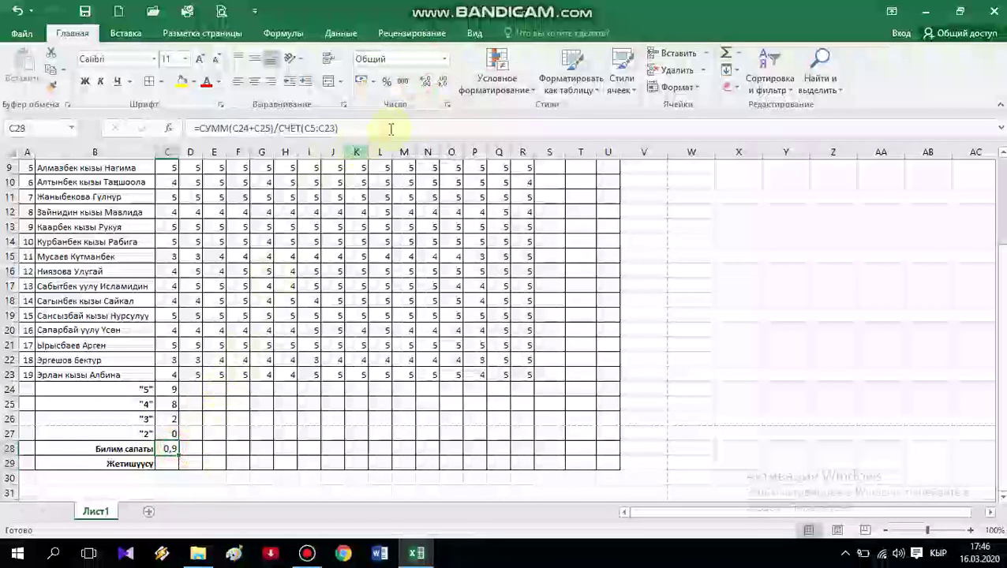
{"action": "left_click", "coordinate": [426, 83]}
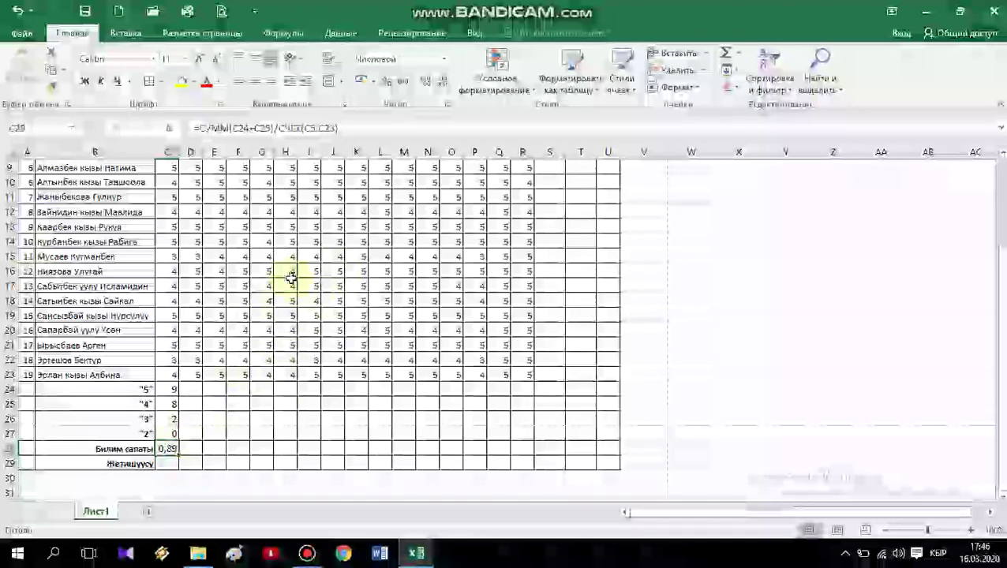
{"action": "left_click", "coordinate": [388, 82]}
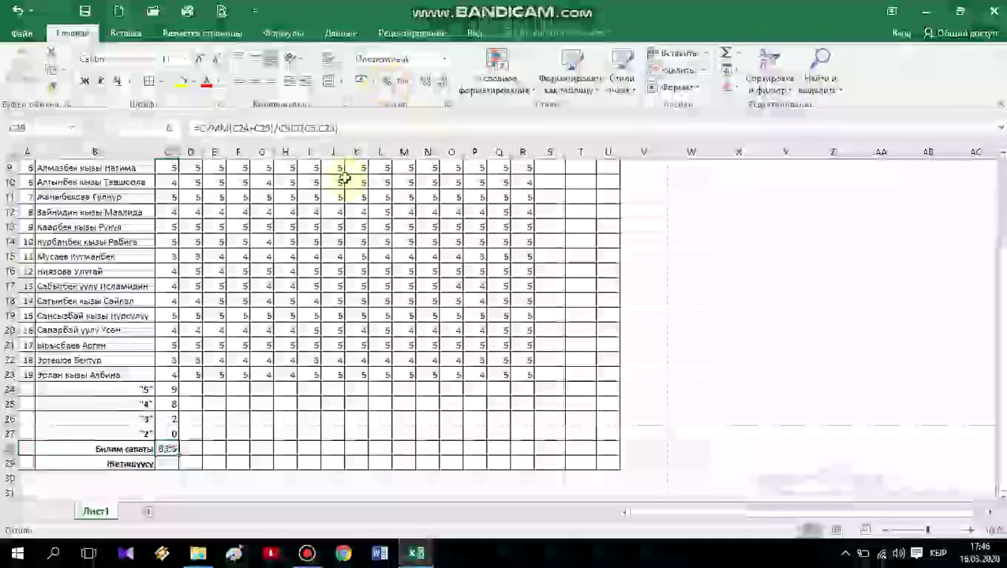
{"action": "left_click", "coordinate": [163, 463]}
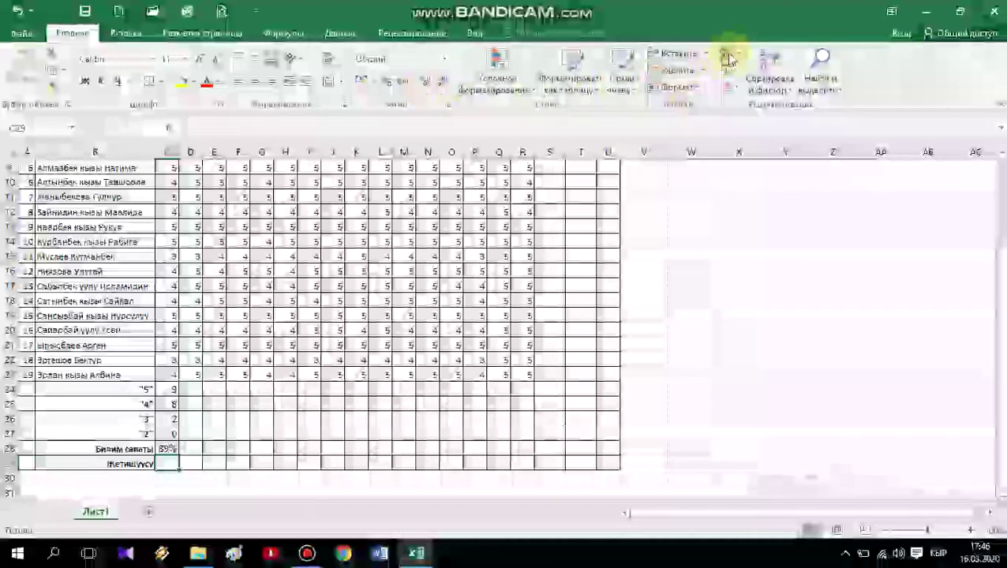
Step: In C29, begin =СУММ(C24+C25+C26)/ summing the counts of 5s, 4s and 3s
{"action": "left_click", "coordinate": [728, 57]}
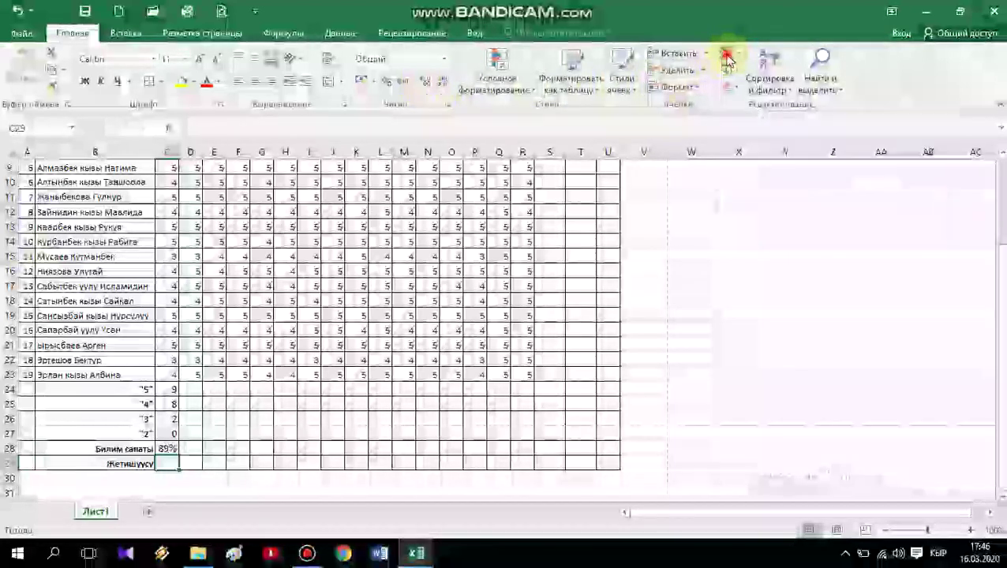
{"action": "left_click", "coordinate": [174, 390]}
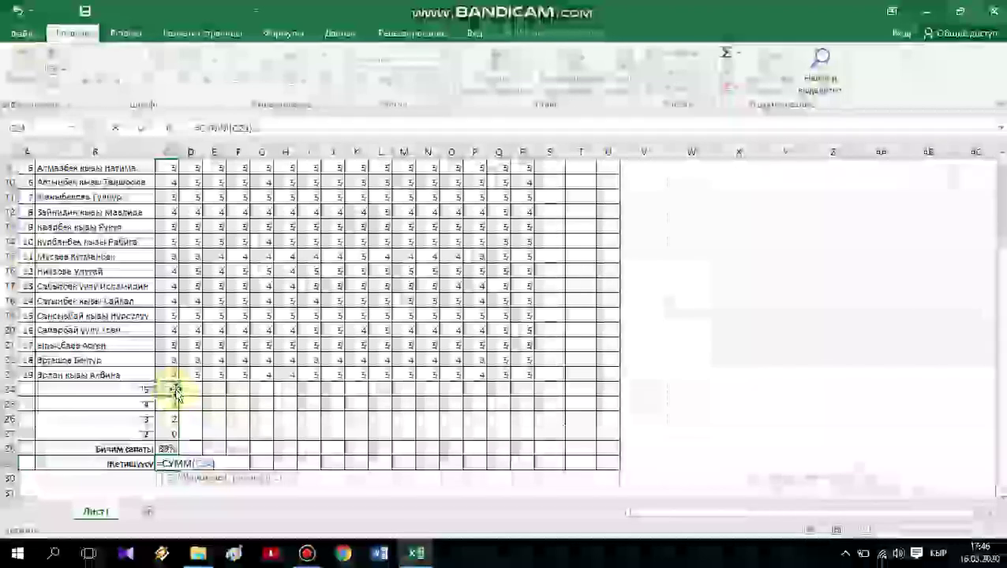
{"action": "type", "text": "+"}
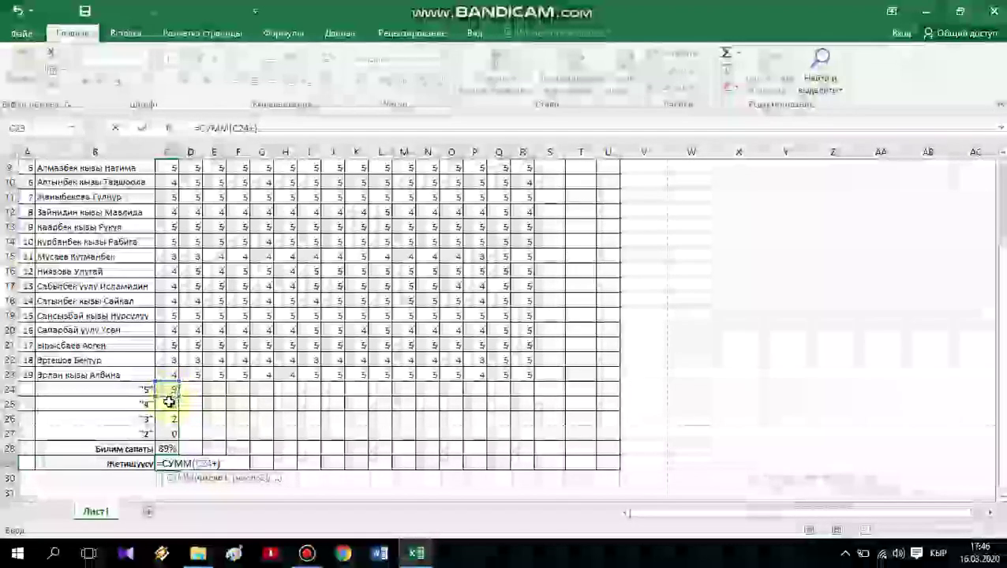
{"action": "left_click", "coordinate": [171, 405]}
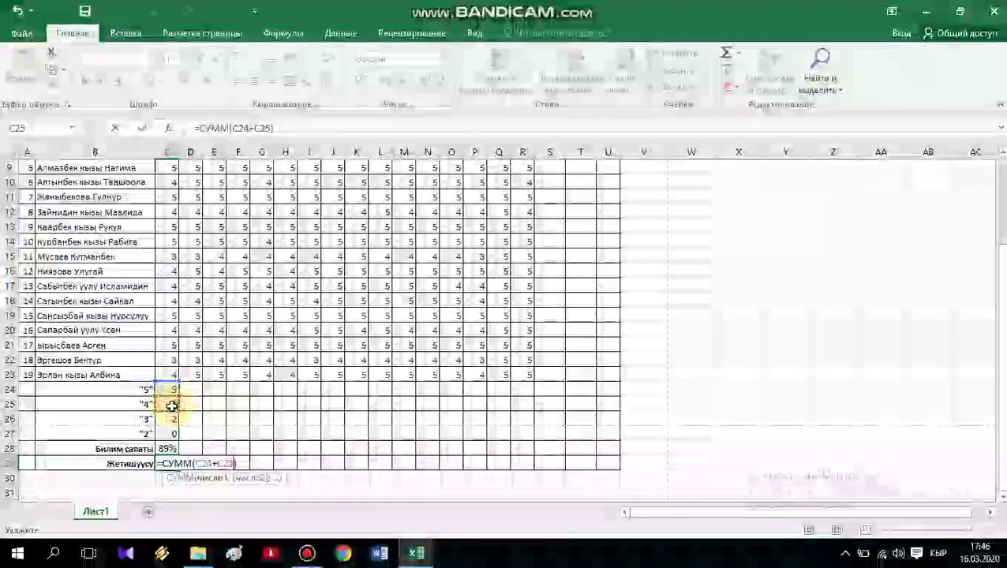
{"action": "type", "text": "+"}
{"action": "left_click", "coordinate": [170, 421]}
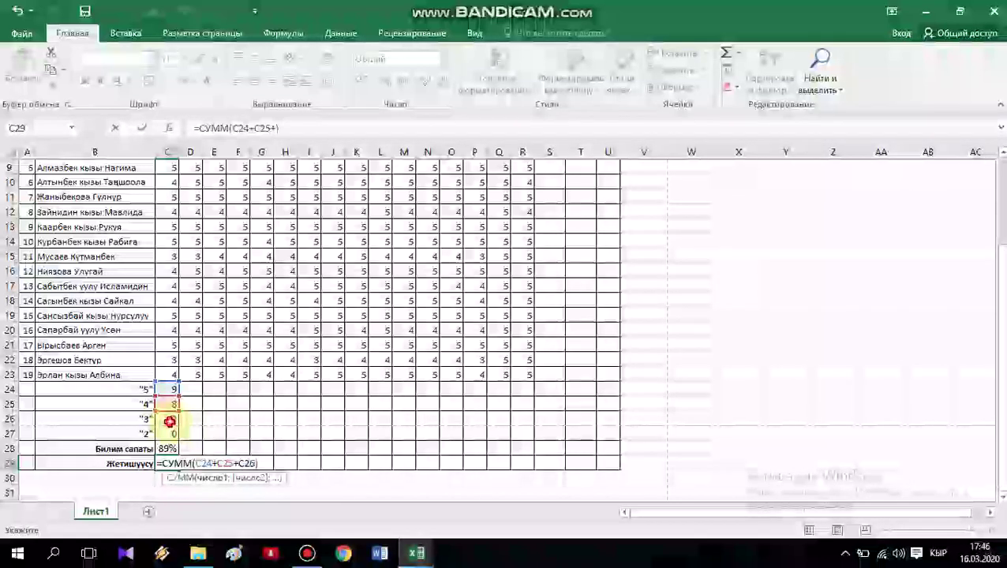
{"action": "left_click", "coordinate": [262, 465]}
{"action": "type", "text": "/"}
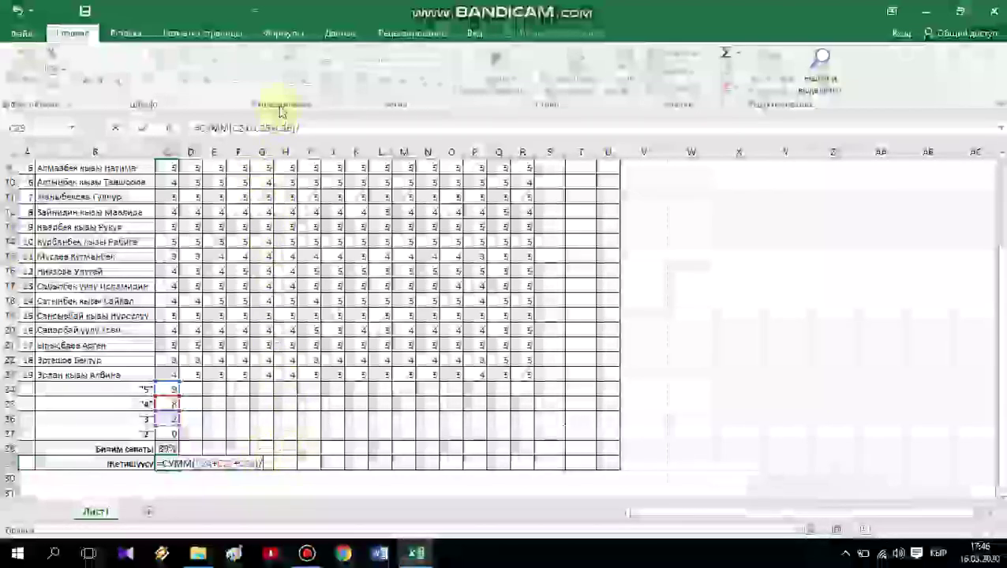
{"action": "left_click", "coordinate": [282, 33]}
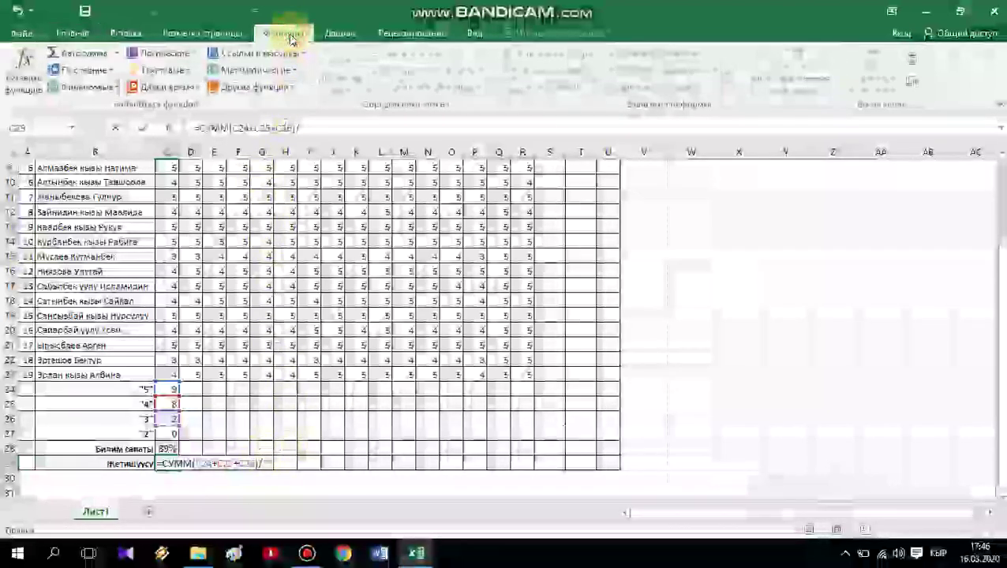
Step: Divide the C29 sum by СЧЁТ(C5:C23), giving a success rate of 1
{"action": "left_click", "coordinate": [263, 88]}
{"action": "mouse_move", "coordinate": [267, 111]}
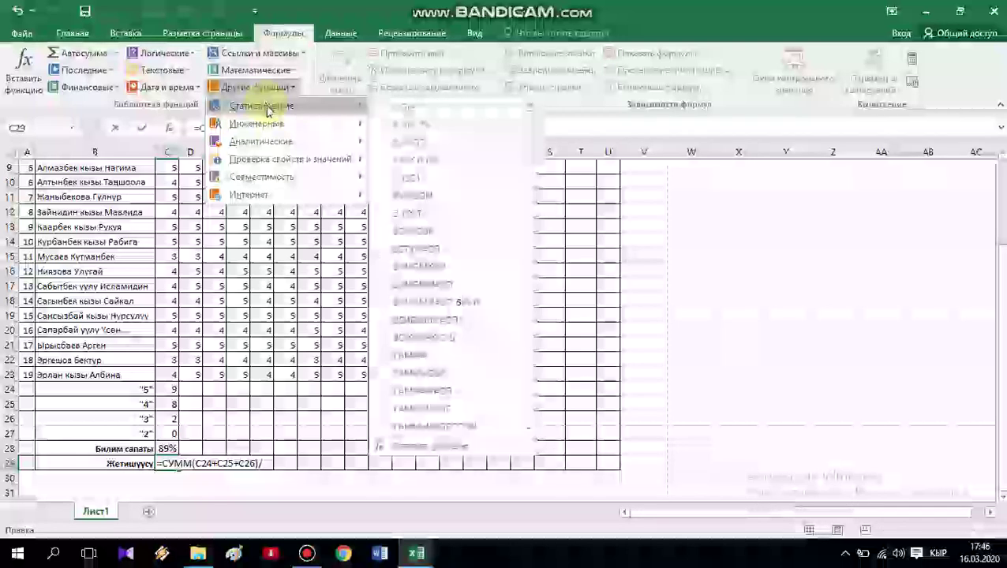
{"action": "left_click_drag", "start_coordinate": [533, 139], "coordinate": [509, 354]}
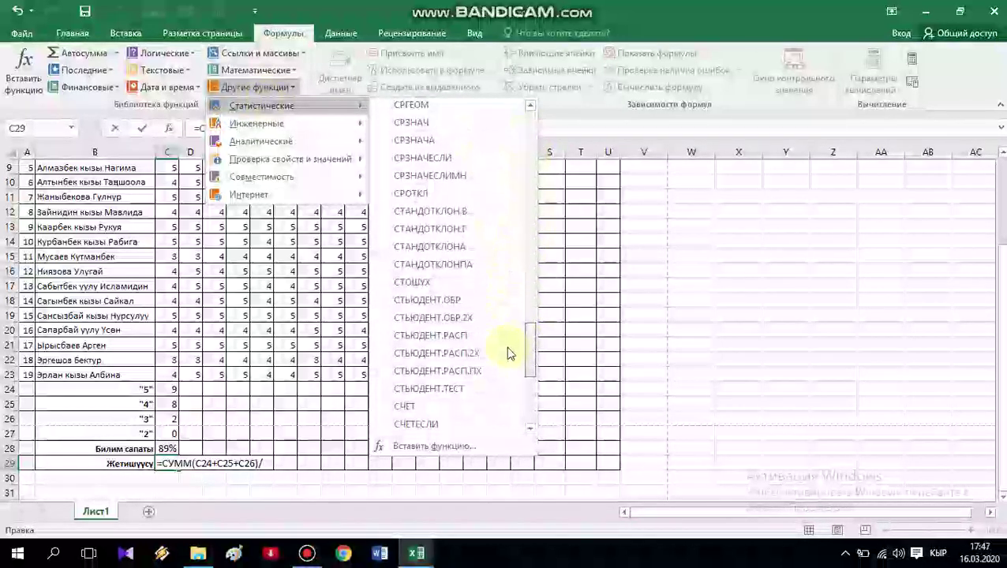
{"action": "left_click_drag", "start_coordinate": [509, 354], "coordinate": [513, 364]}
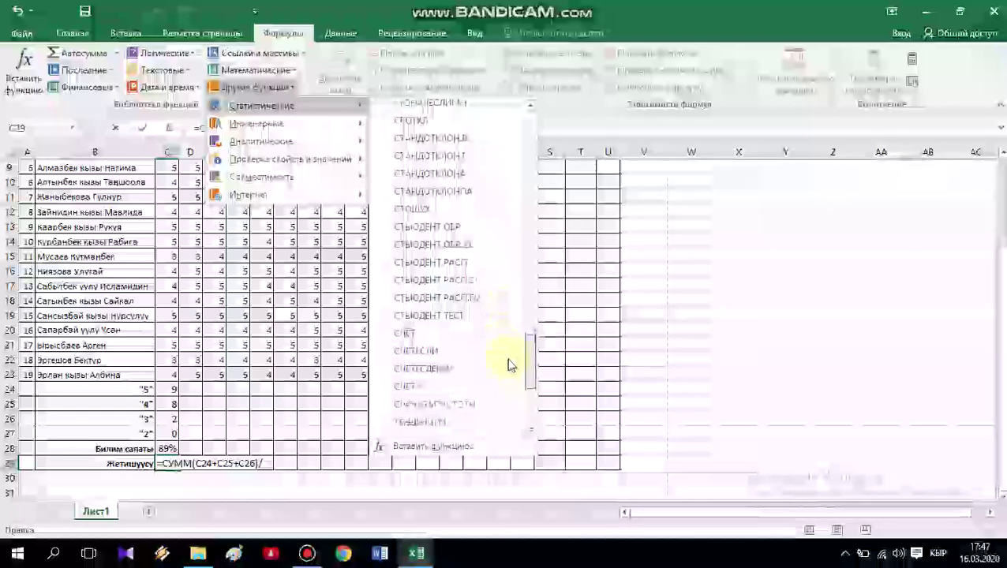
{"action": "left_click", "coordinate": [408, 339]}
{"action": "scroll", "coordinate": [173, 441], "scroll_direction": "up", "scroll_amount": 2}
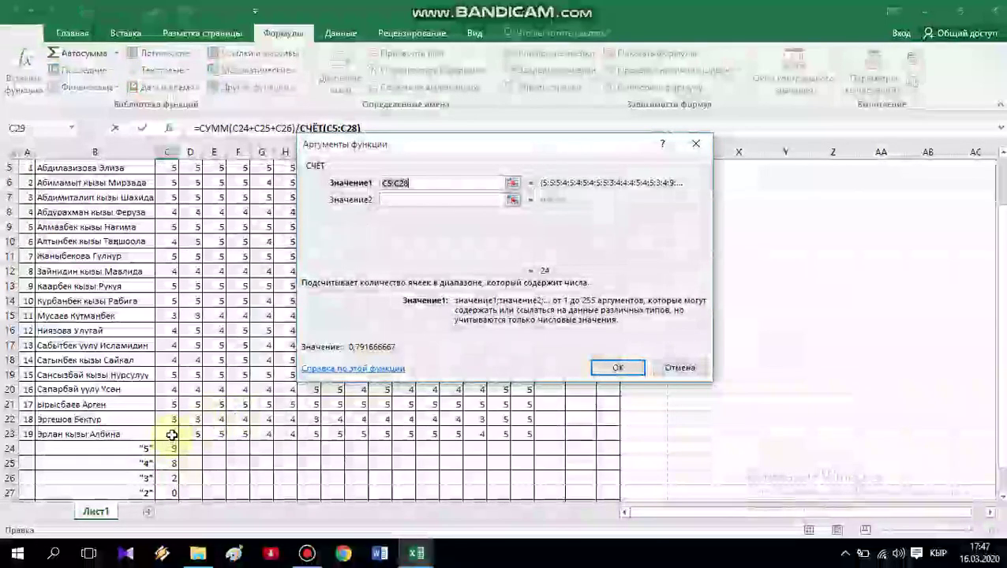
{"action": "left_click", "coordinate": [172, 432]}
{"action": "left_click_drag", "start_coordinate": [171, 433], "coordinate": [168, 202]}
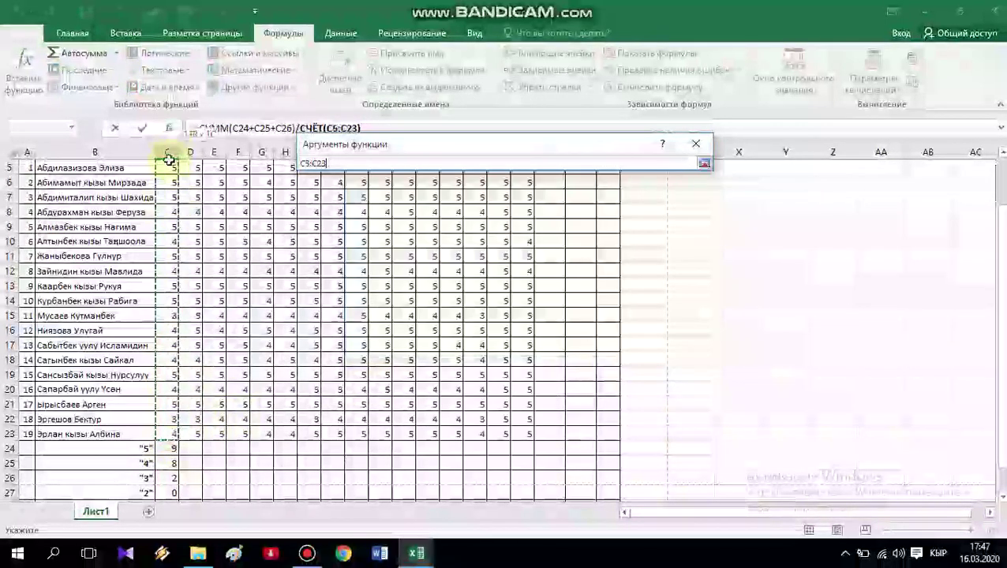
{"action": "left_click_drag", "start_coordinate": [169, 161], "coordinate": [174, 303]}
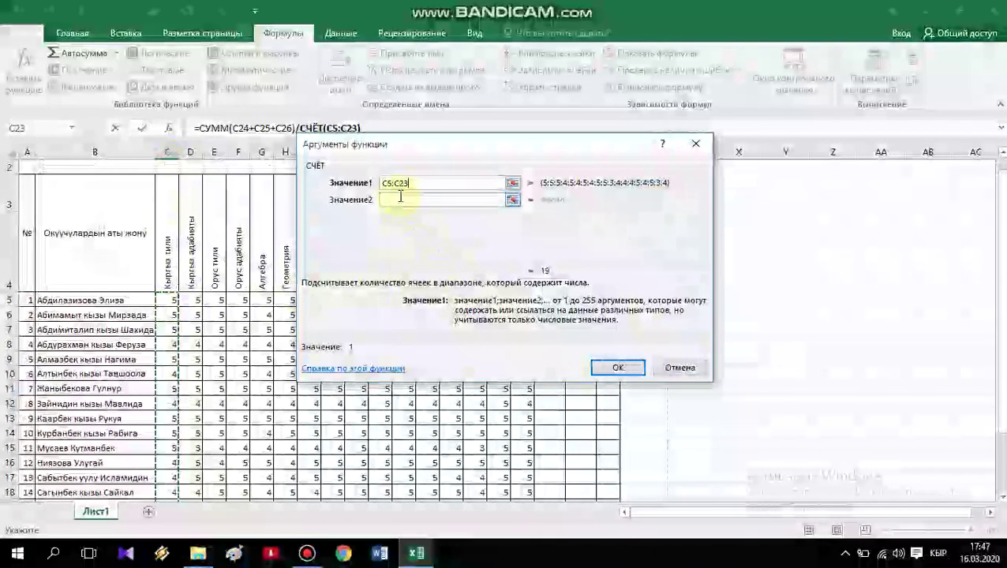
{"action": "left_click", "coordinate": [602, 369]}
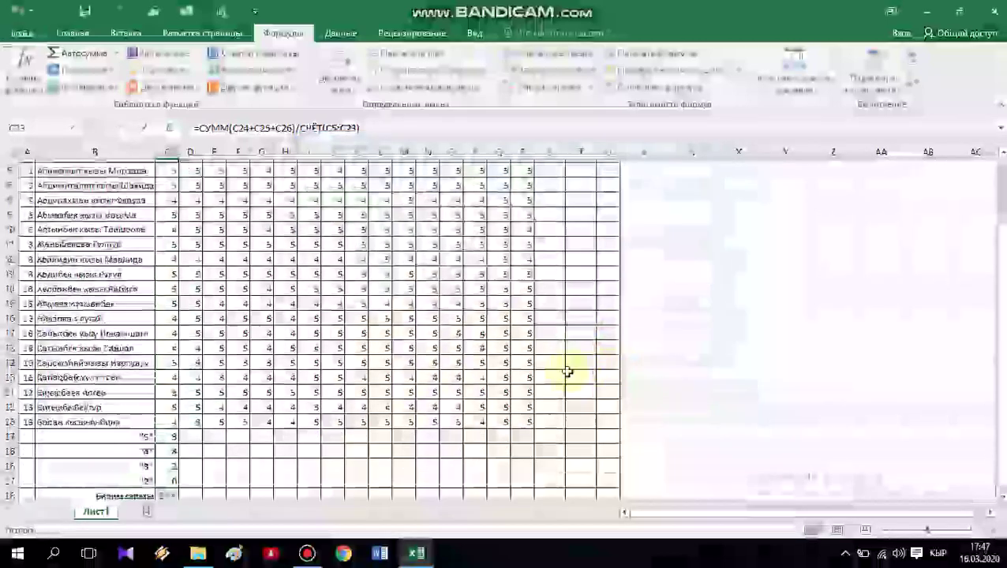
{"action": "left_click", "coordinate": [173, 448]}
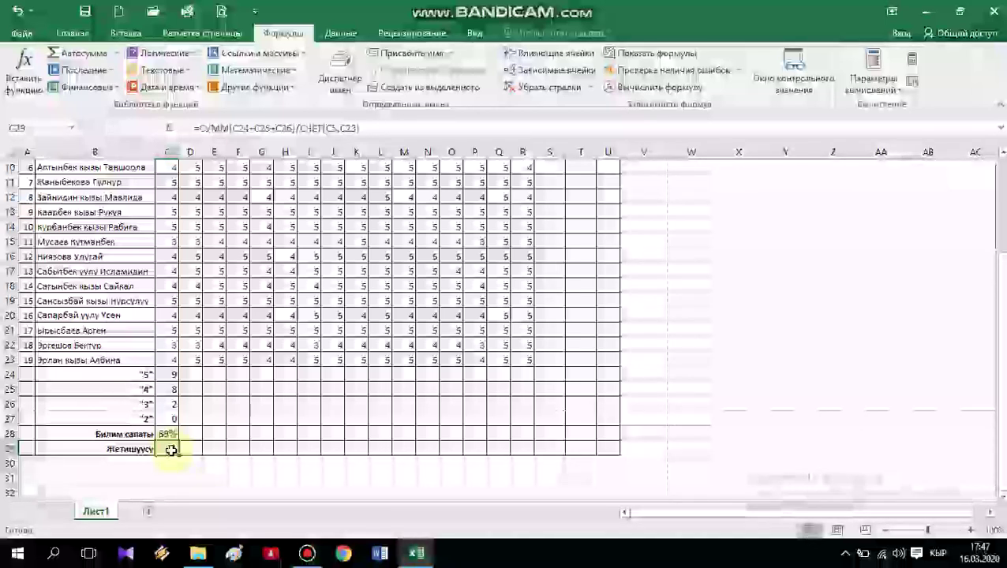
{"action": "left_click", "coordinate": [73, 33]}
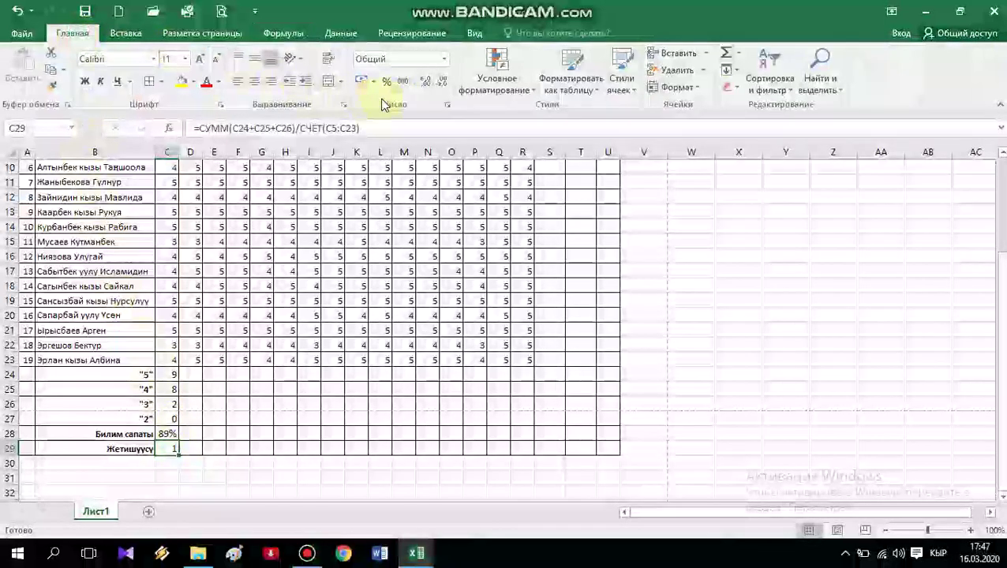
Step: Give C29 two extra decimal places and Percent Style, leaving the narrow column showing ###
{"action": "left_click", "coordinate": [424, 85]}
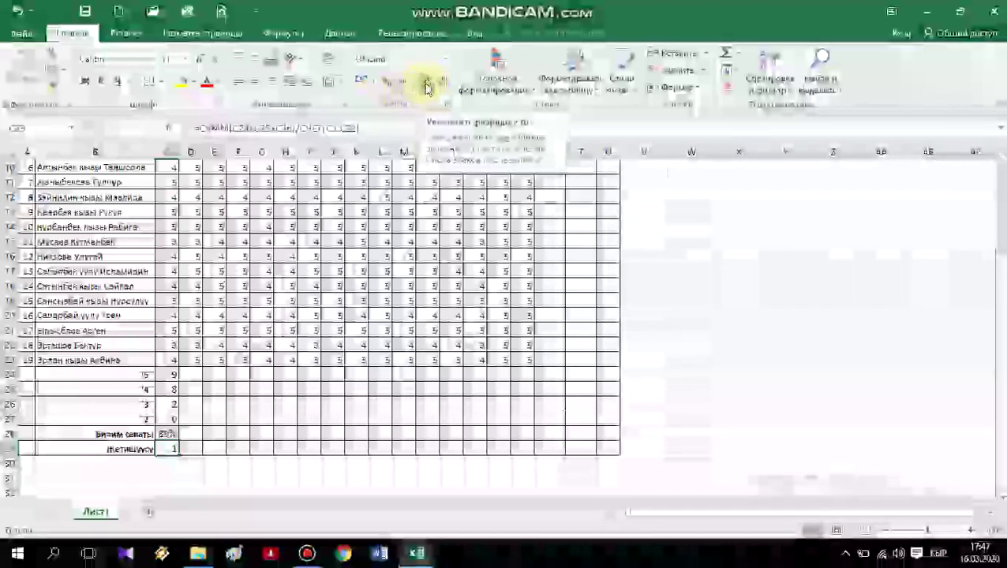
{"action": "right_click", "coordinate": [426, 88]}
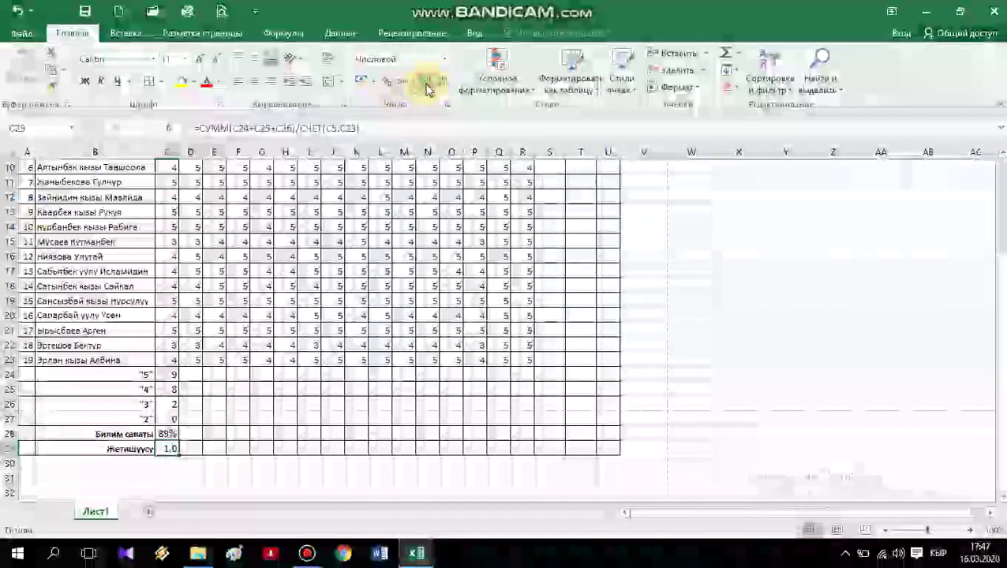
{"action": "left_click", "coordinate": [426, 84]}
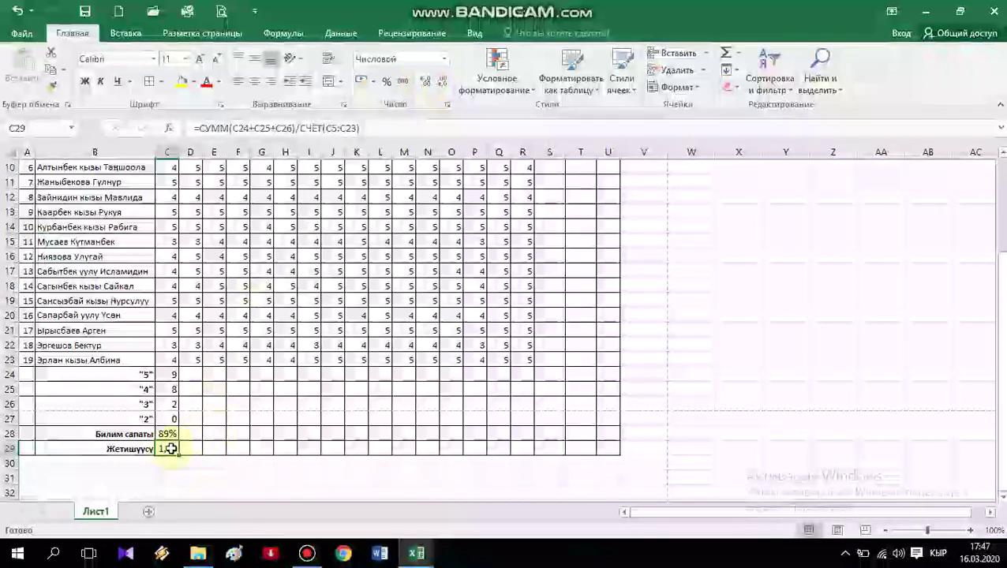
{"action": "left_click", "coordinate": [389, 89]}
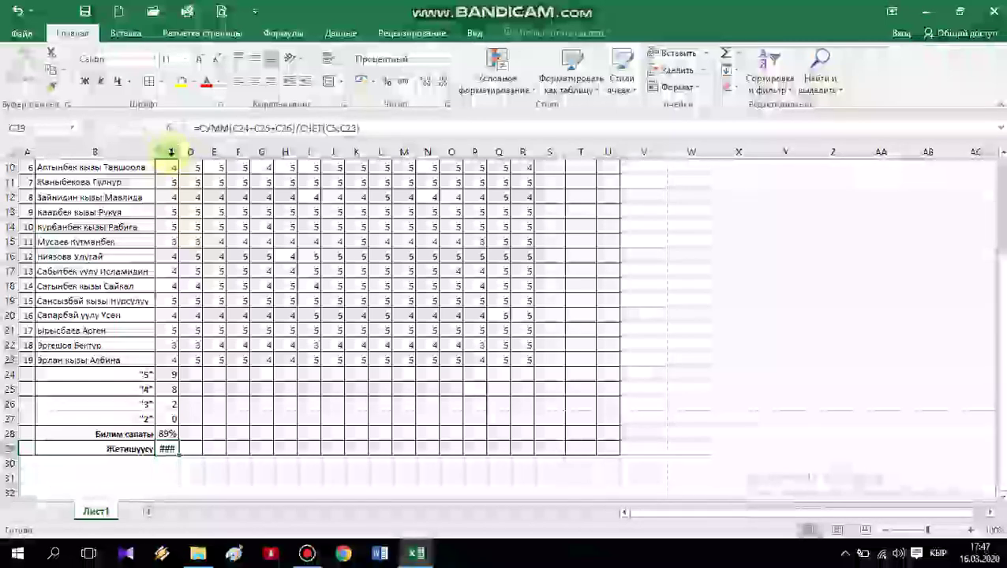
Step: Give subject columns C through R one uniform width of 4,71 (38 pixels)
{"action": "left_click_drag", "start_coordinate": [167, 147], "coordinate": [472, 146]}
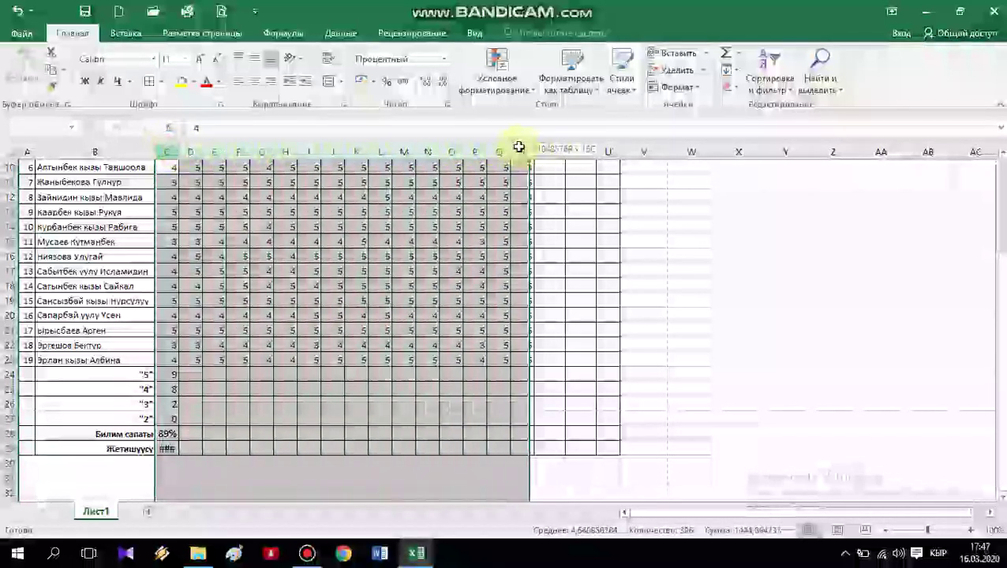
{"action": "left_click_drag", "start_coordinate": [471, 145], "coordinate": [517, 146]}
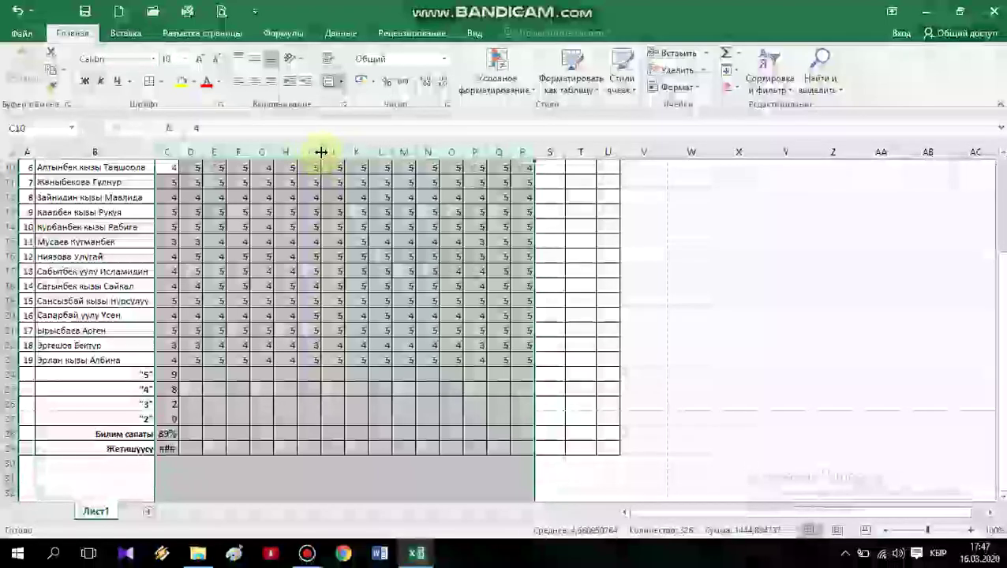
{"action": "left_click_drag", "start_coordinate": [321, 151], "coordinate": [325, 151]}
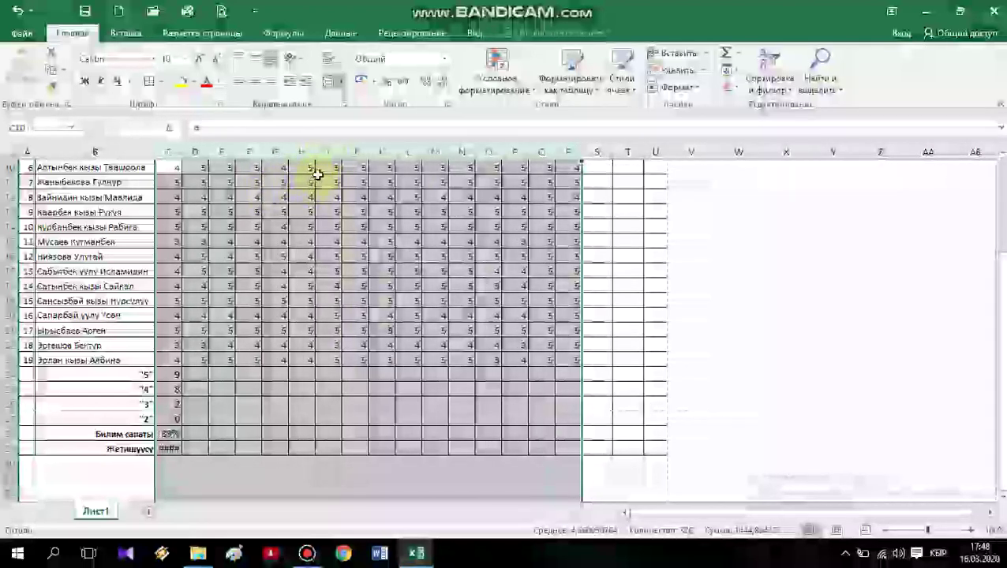
{"action": "left_click_drag", "start_coordinate": [342, 150], "coordinate": [344, 150]}
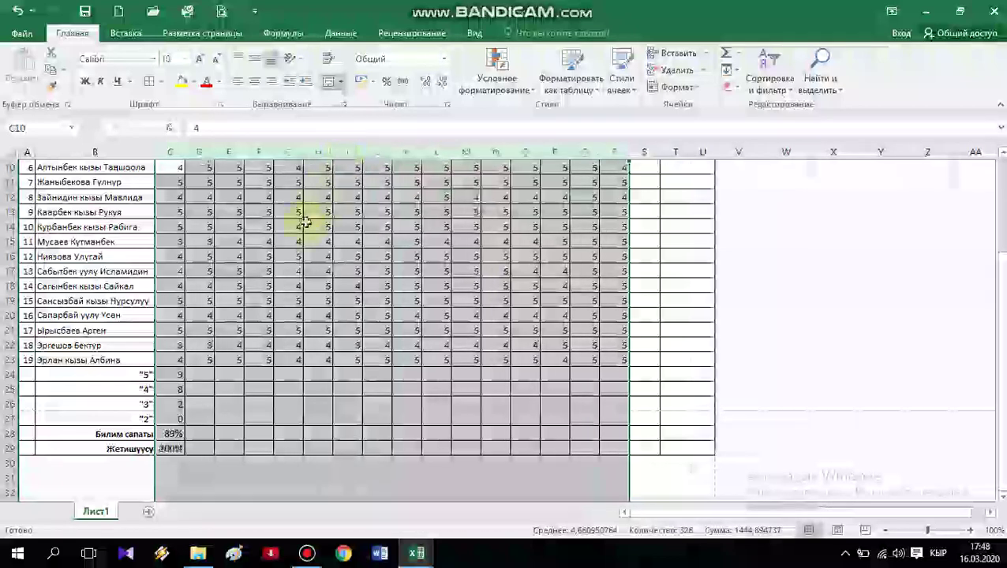
{"action": "scroll", "coordinate": [333, 399], "scroll_direction": "up", "scroll_amount": 2}
{"action": "scroll", "coordinate": [461, 399], "scroll_direction": "up", "scroll_amount": 1}
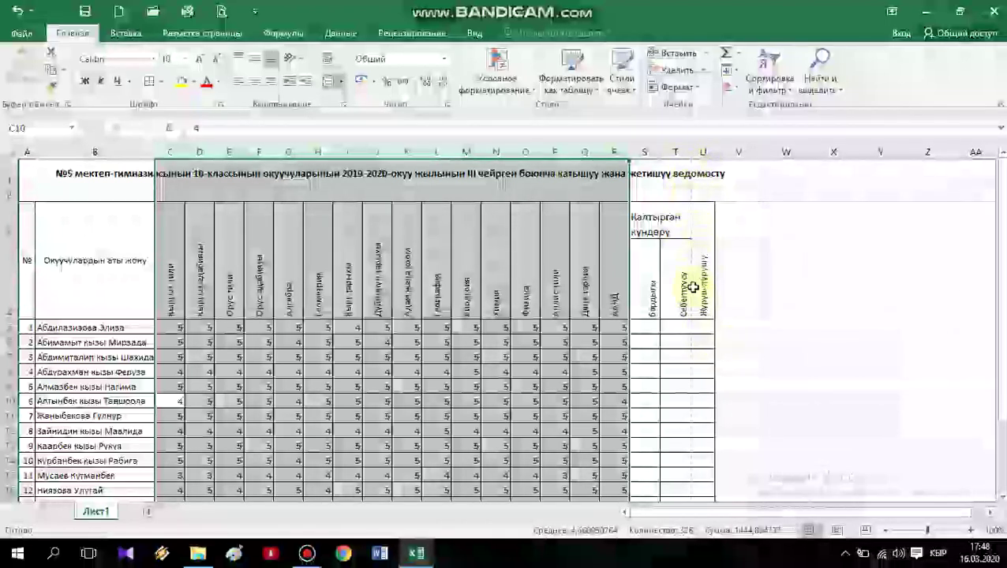
Step: Narrow absent-days columns S and T to roughly the subject-column width
{"action": "left_click", "coordinate": [643, 152]}
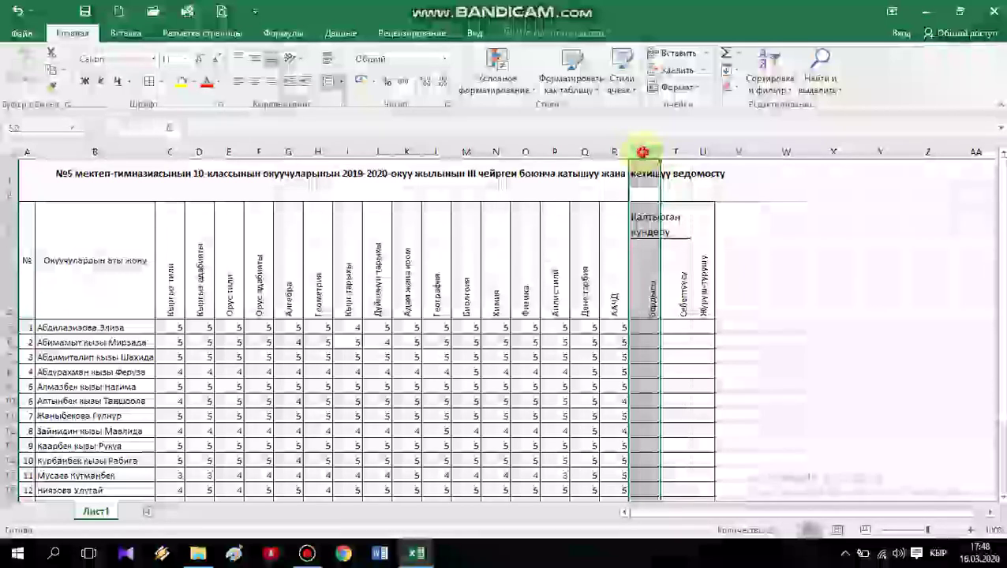
{"action": "left_click_drag", "start_coordinate": [642, 150], "coordinate": [673, 151]}
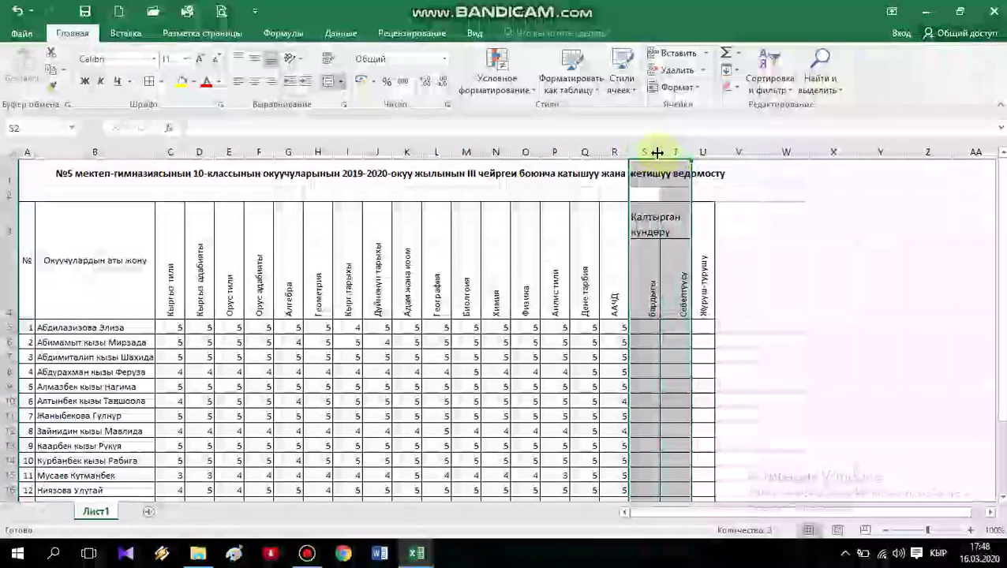
{"action": "left_click_drag", "start_coordinate": [657, 152], "coordinate": [655, 151]}
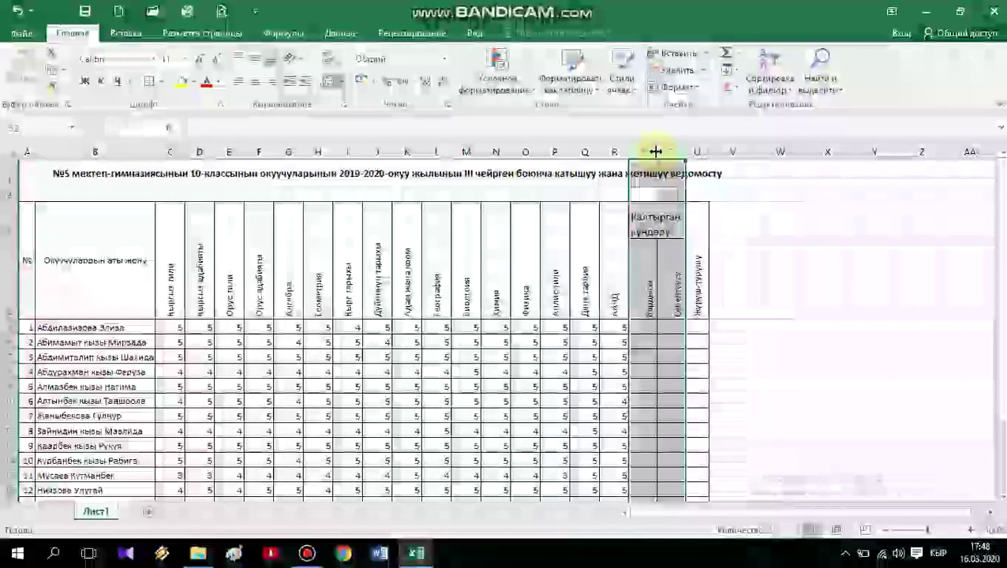
{"action": "left_click", "coordinate": [618, 278]}
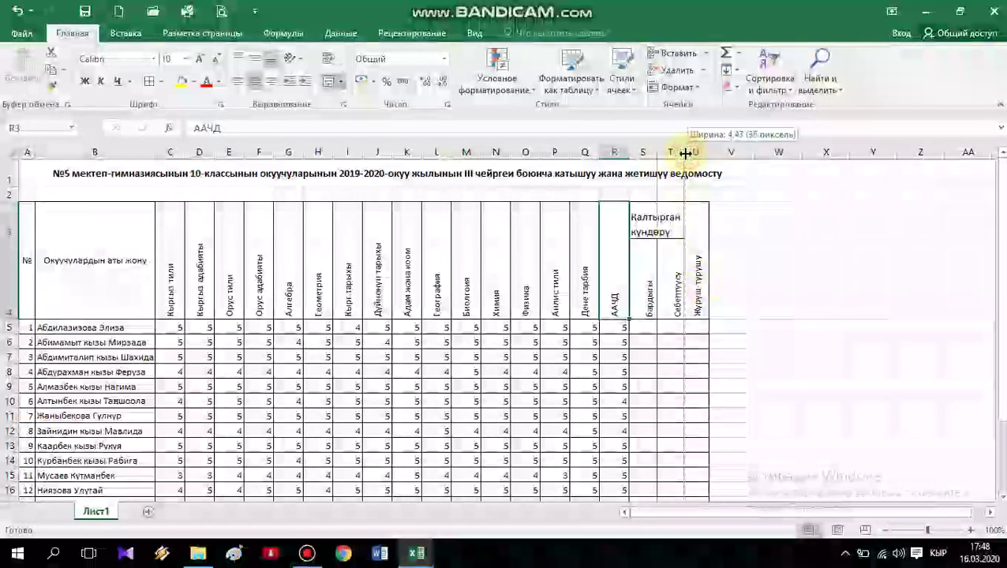
{"action": "mouse_move", "coordinate": [685, 152]}
{"action": "left_mouse_down"}
{"action": "mouse_move", "coordinate": [708, 152]}
{"action": "mouse_move", "coordinate": [655, 151]}
{"action": "left_mouse_up"}
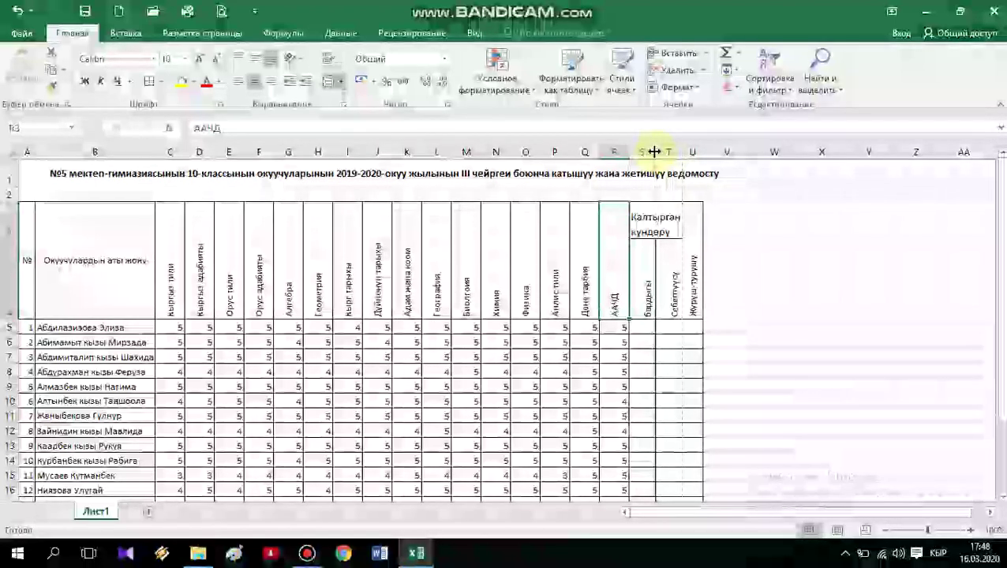
{"action": "left_click_drag", "start_coordinate": [653, 151], "coordinate": [652, 152]}
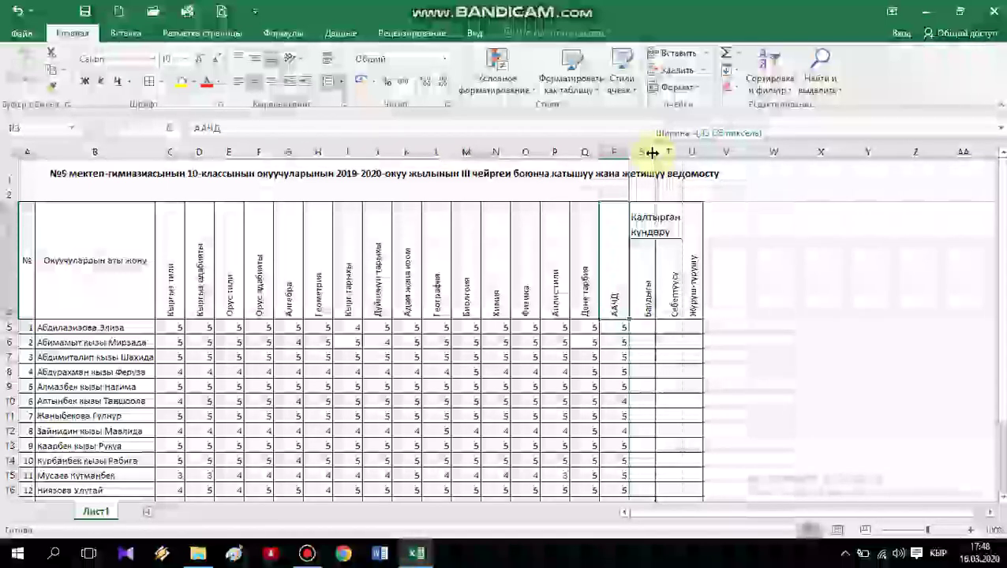
{"action": "left_click_drag", "start_coordinate": [653, 153], "coordinate": [675, 151]}
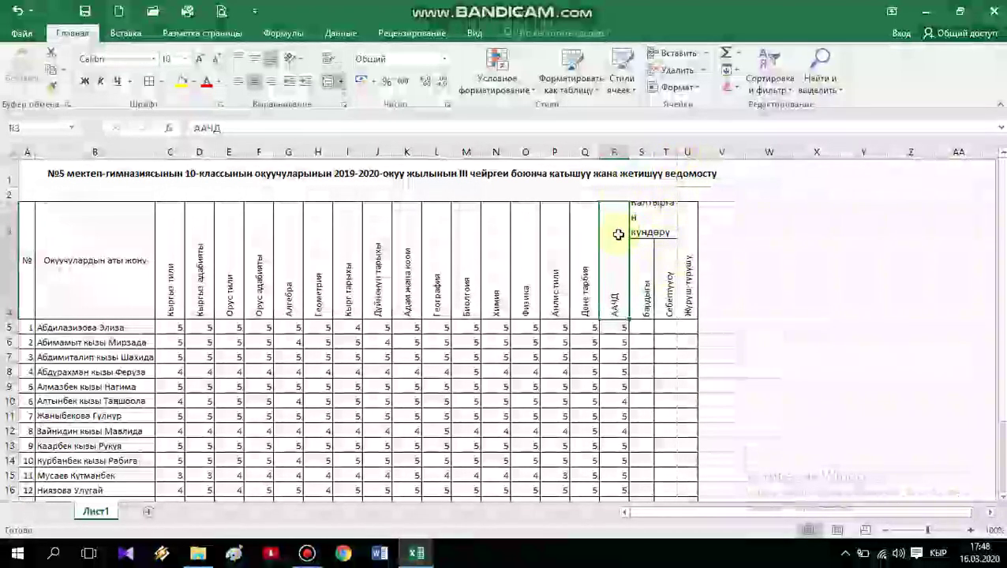
{"action": "scroll", "coordinate": [614, 235], "scroll_direction": "down", "scroll_amount": 1}
{"action": "scroll", "coordinate": [612, 241], "scroll_direction": "down", "scroll_amount": 4}
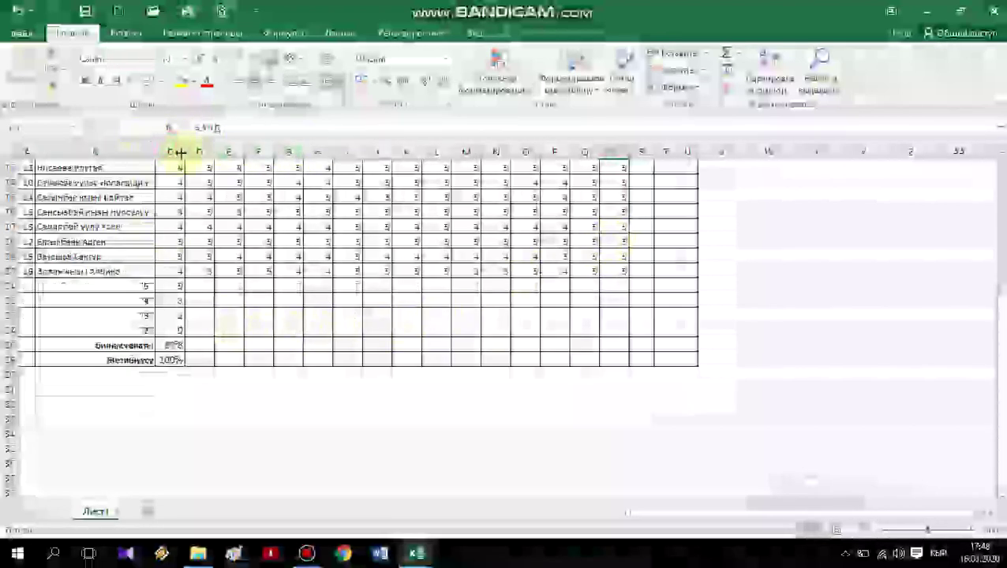
Step: Make columns C–R slightly narrower, all at the same equal width
{"action": "left_click_drag", "start_coordinate": [170, 151], "coordinate": [613, 149]}
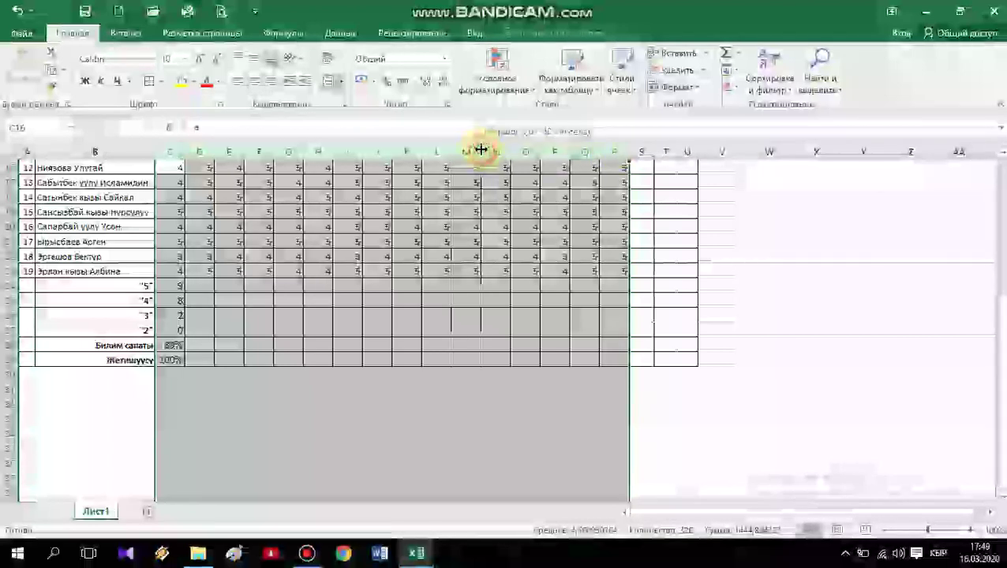
{"action": "left_click_drag", "start_coordinate": [481, 150], "coordinate": [471, 149]}
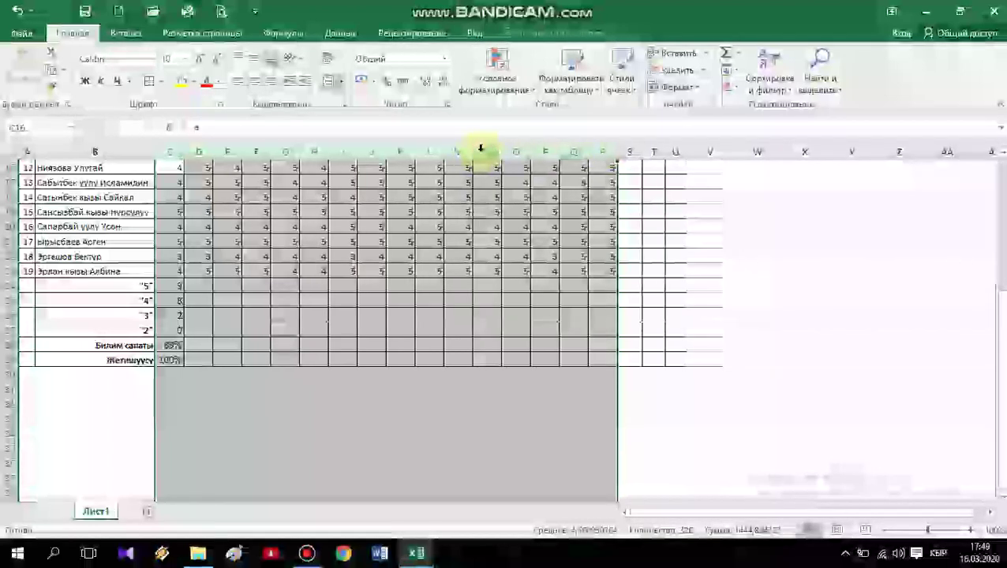
{"action": "scroll", "coordinate": [576, 263], "scroll_direction": "up", "scroll_amount": 1}
{"action": "scroll", "coordinate": [627, 282], "scroll_direction": "up", "scroll_amount": 4}
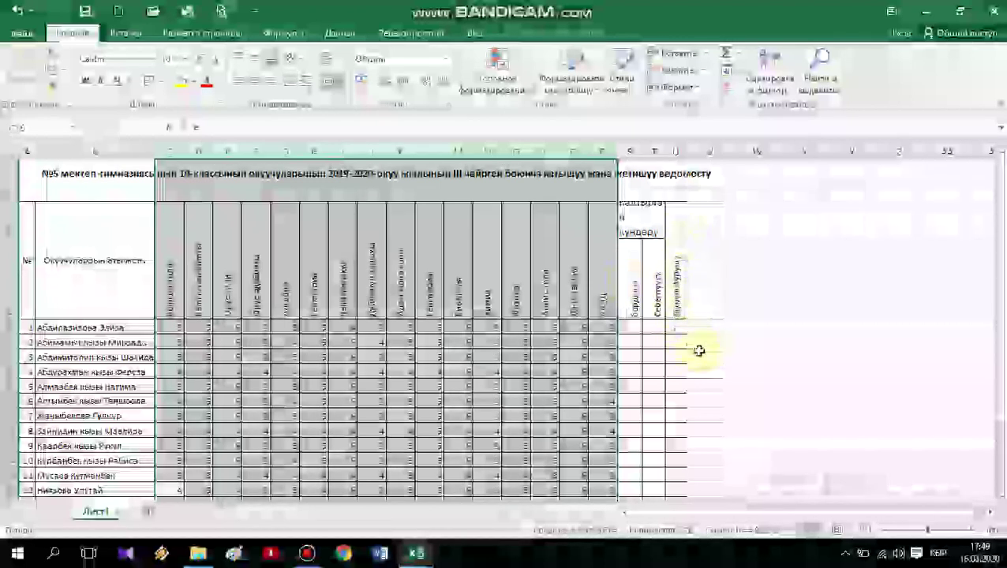
{"action": "scroll", "coordinate": [584, 366], "scroll_direction": "down", "scroll_amount": 1}
{"action": "scroll", "coordinate": [584, 365], "scroll_direction": "down", "scroll_amount": 4}
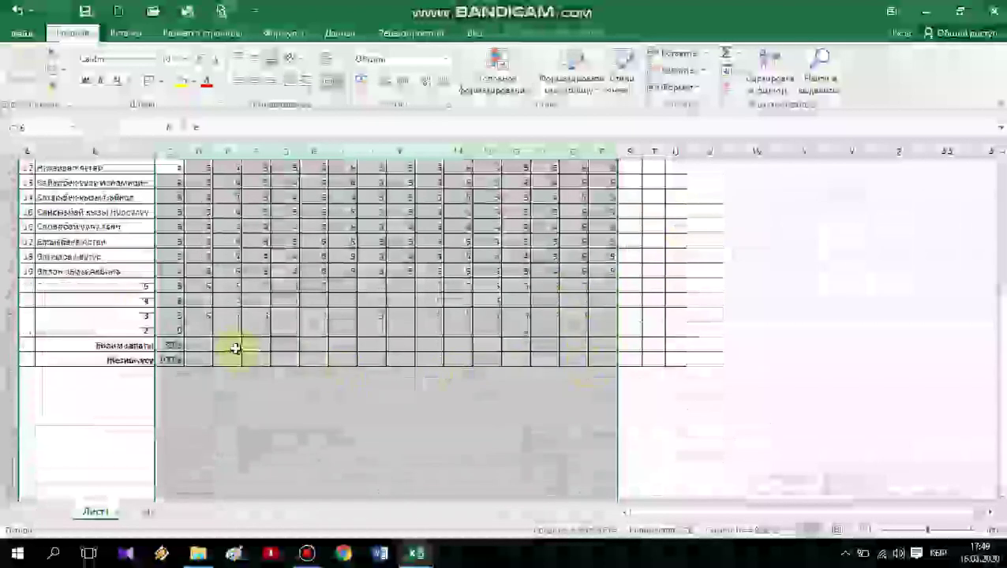
{"action": "left_click", "coordinate": [170, 285]}
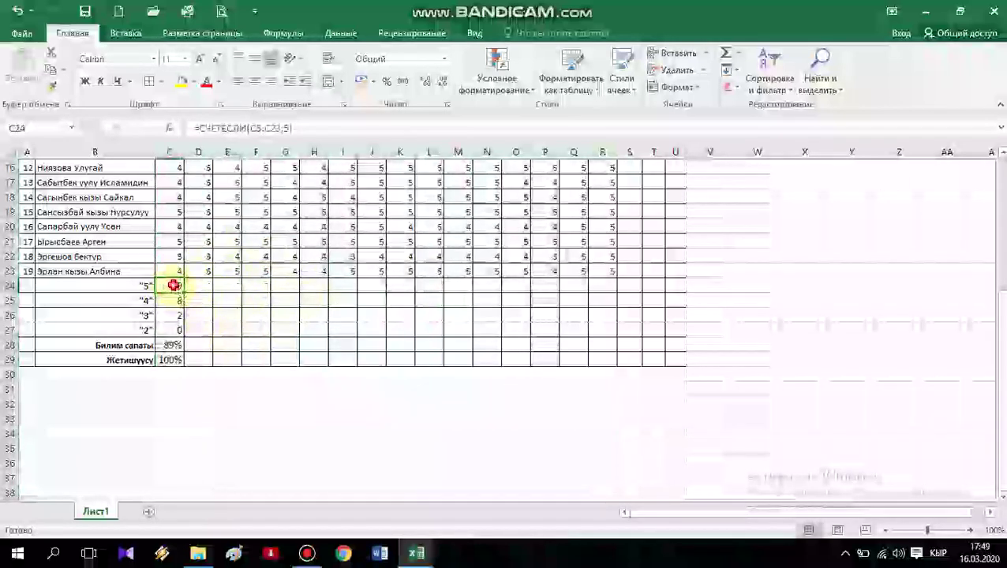
Step: Fill the COUNTIF and percentage formulas in C24:C29 right across columns D to R
{"action": "left_click_drag", "start_coordinate": [173, 285], "coordinate": [172, 301]}
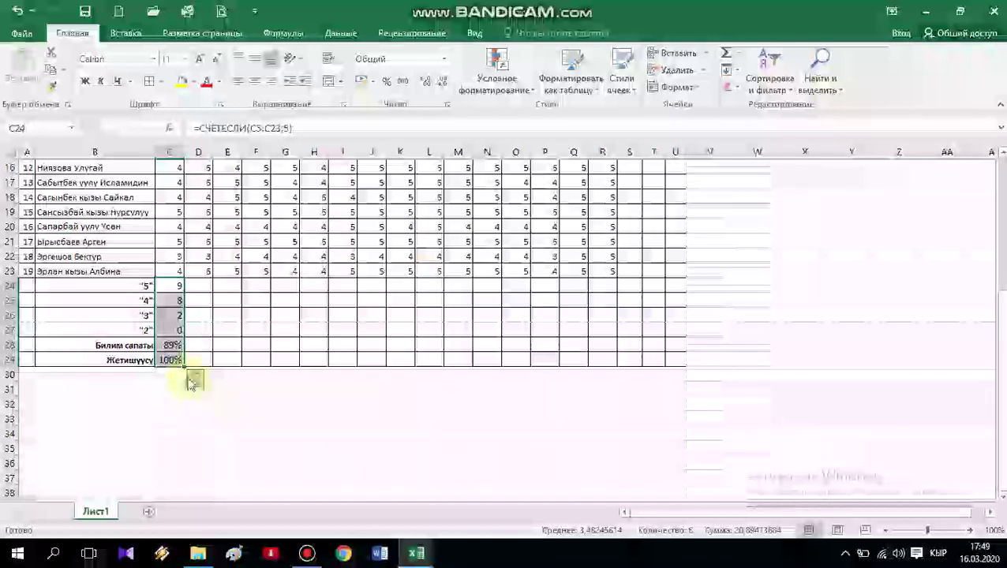
{"action": "left_click", "coordinate": [308, 555]}
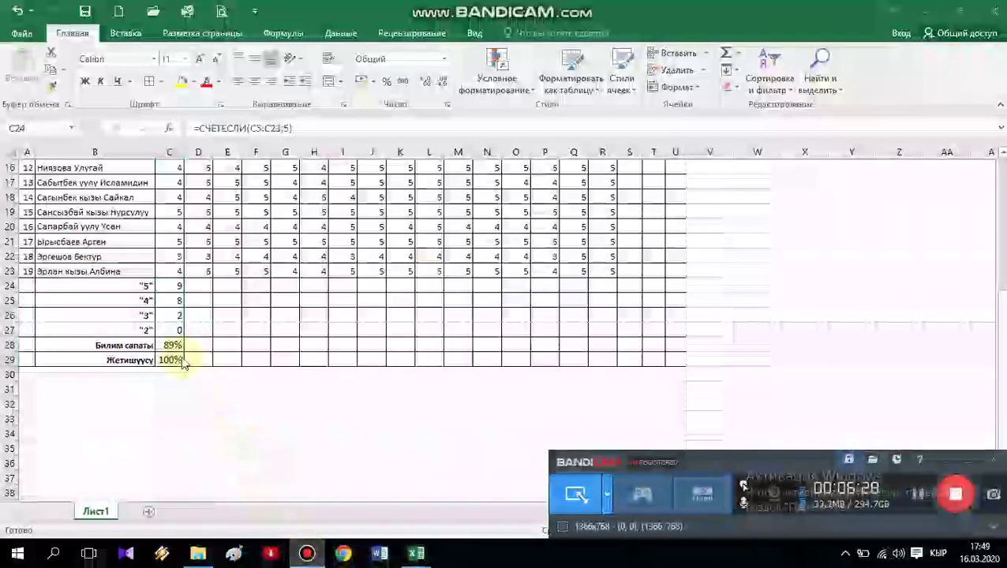
{"action": "left_click", "coordinate": [275, 11]}
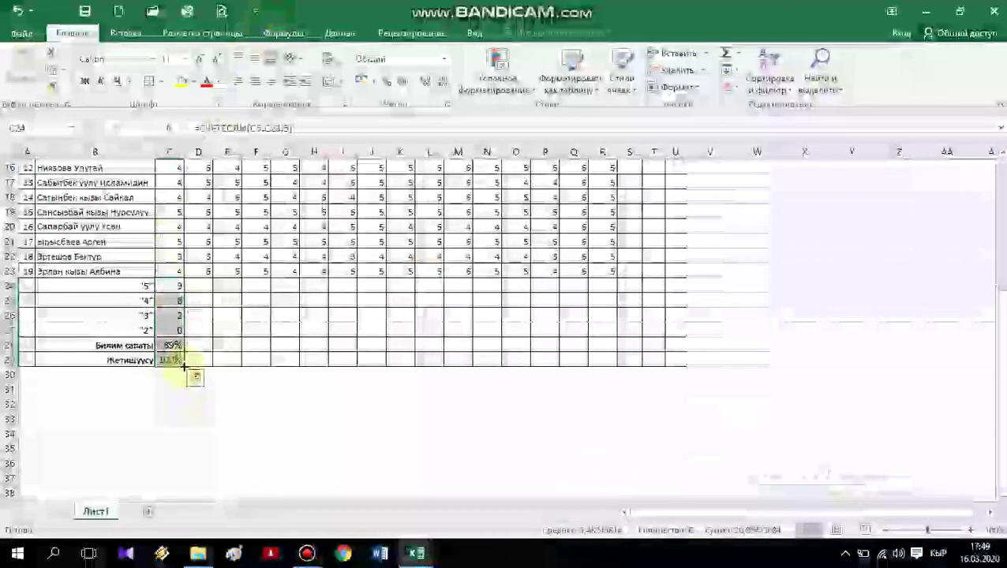
{"action": "left_click_drag", "start_coordinate": [183, 366], "coordinate": [182, 364]}
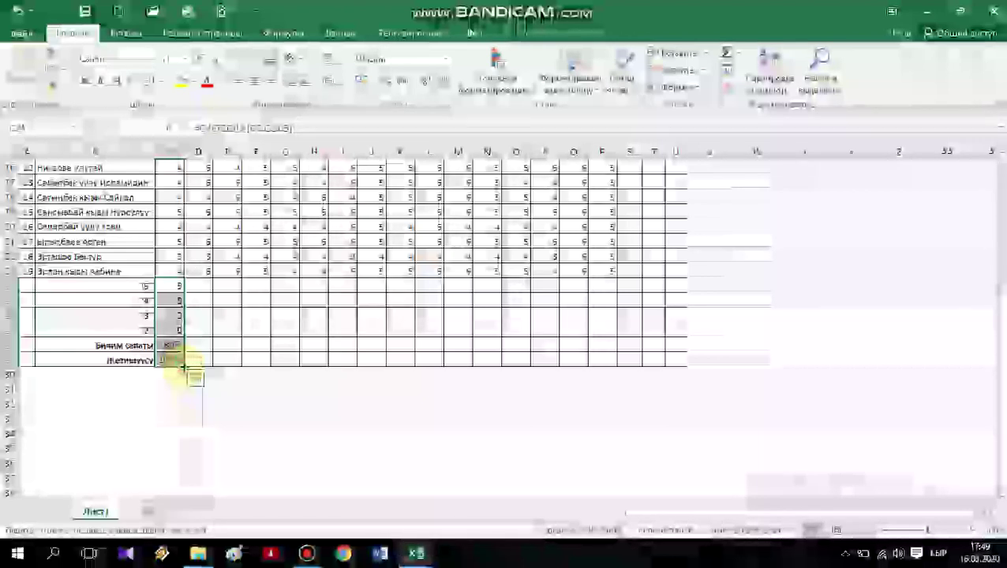
{"action": "left_click_drag", "start_coordinate": [191, 367], "coordinate": [214, 367]}
{"action": "left_click_drag", "start_coordinate": [290, 368], "coordinate": [351, 368]}
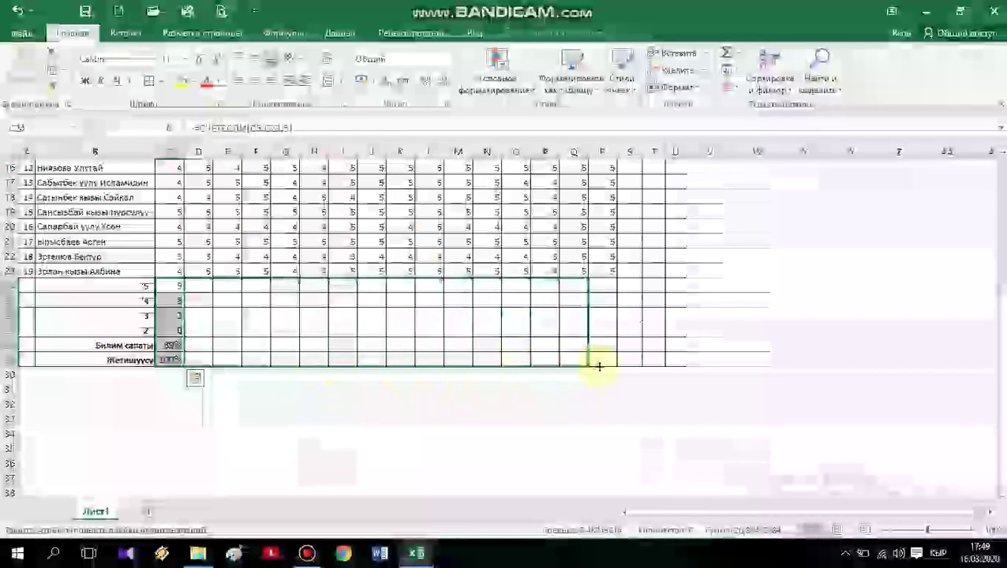
{"action": "left_click_drag", "start_coordinate": [614, 366], "coordinate": [615, 365]}
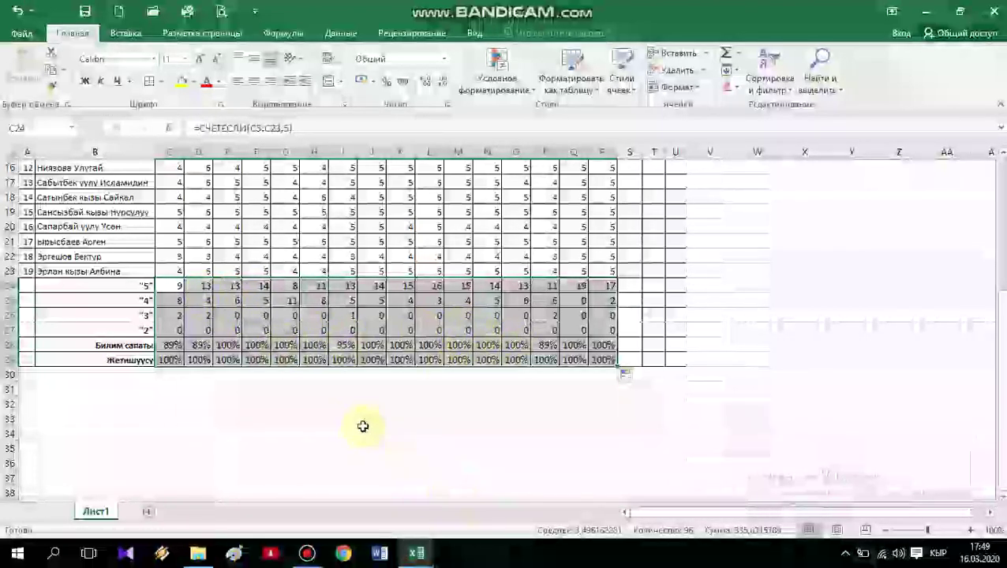
{"action": "scroll", "coordinate": [363, 427], "scroll_direction": "up", "scroll_amount": 4}
{"action": "scroll", "coordinate": [363, 426], "scroll_direction": "up", "scroll_amount": 1}
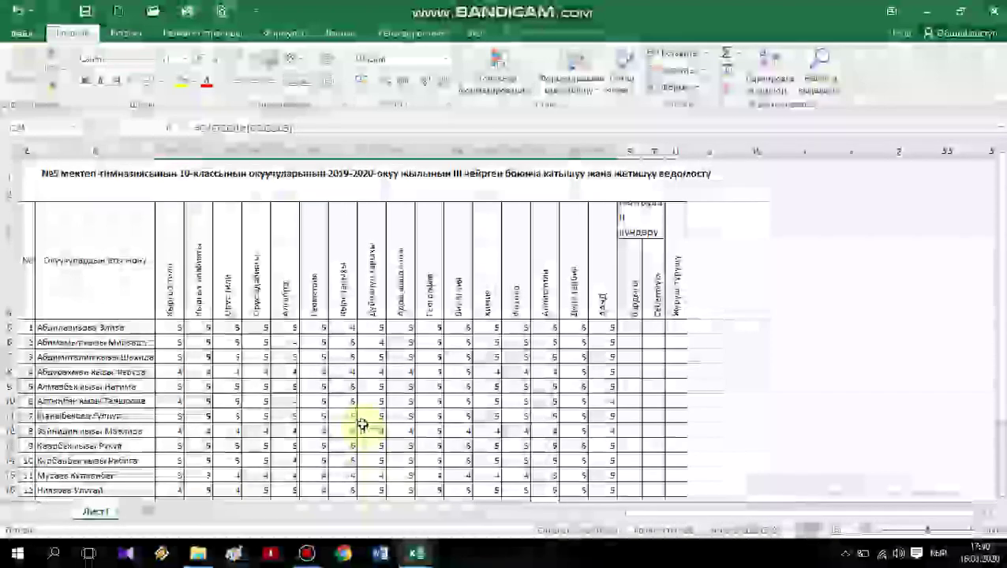
{"action": "scroll", "coordinate": [261, 353], "scroll_direction": "down", "scroll_amount": 2}
{"action": "scroll", "coordinate": [260, 352], "scroll_direction": "down", "scroll_amount": 1}
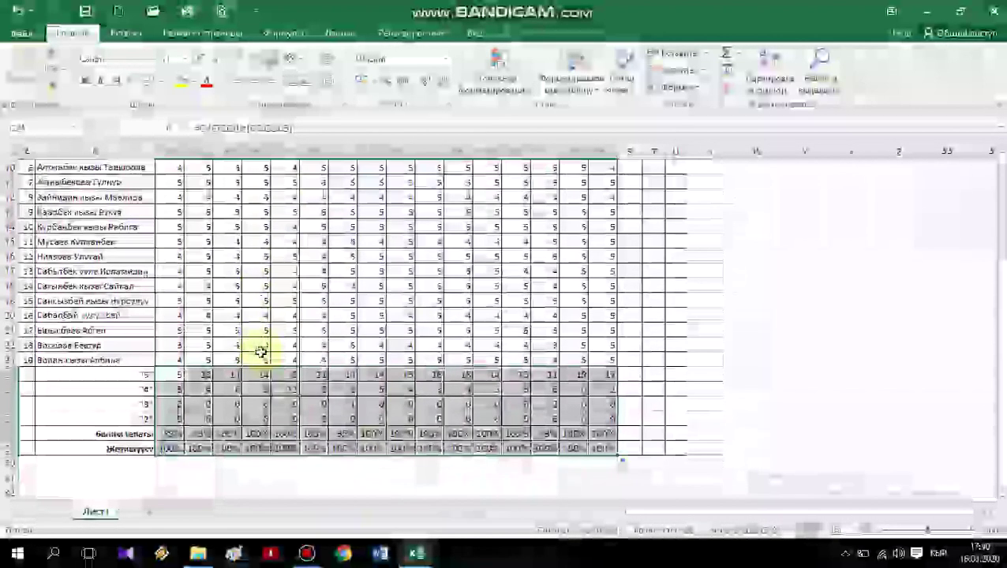
{"action": "scroll", "coordinate": [215, 425], "scroll_direction": "down", "scroll_amount": 2}
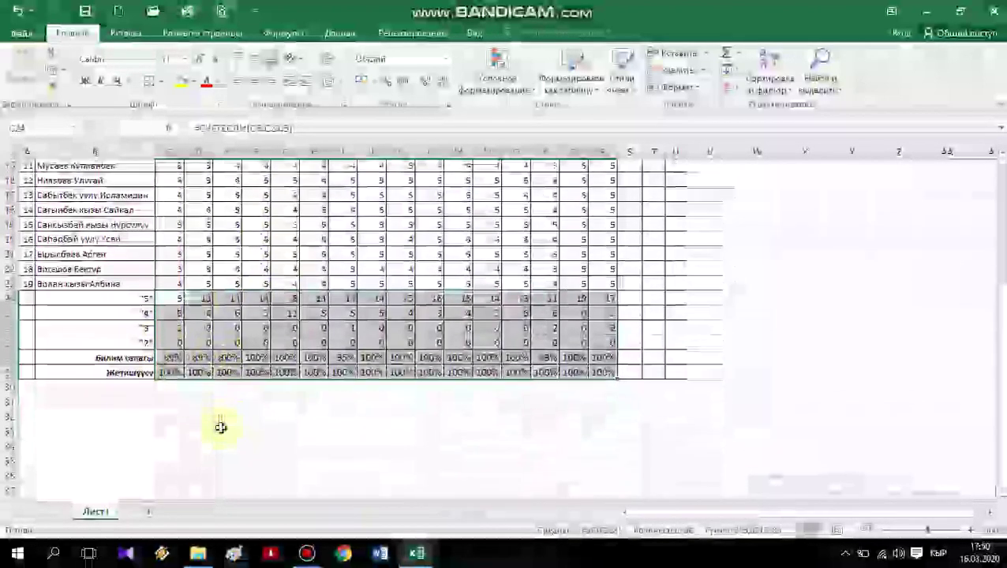
{"action": "scroll", "coordinate": [218, 360], "scroll_direction": "up", "scroll_amount": 2}
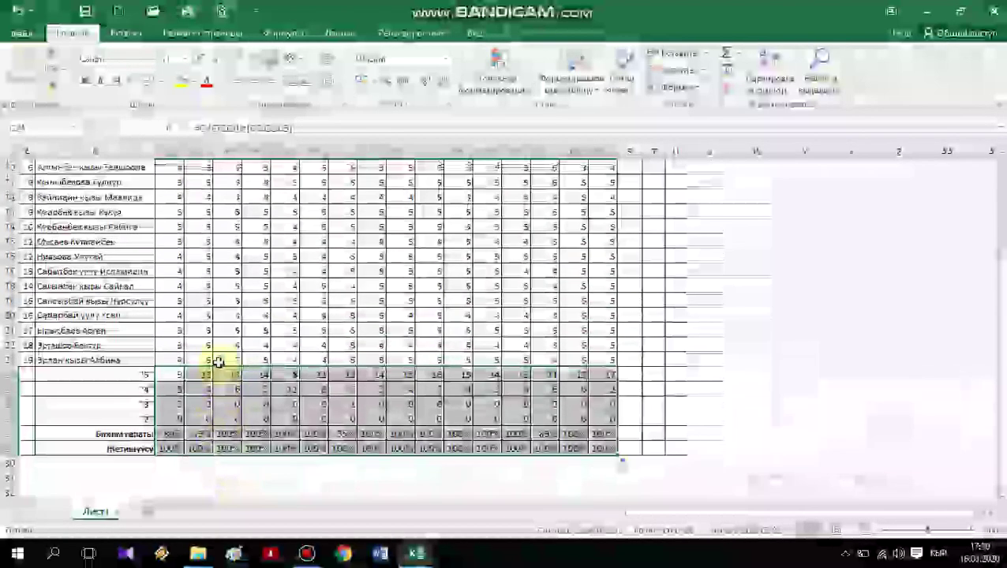
{"action": "scroll", "coordinate": [218, 359], "scroll_direction": "up", "scroll_amount": 1}
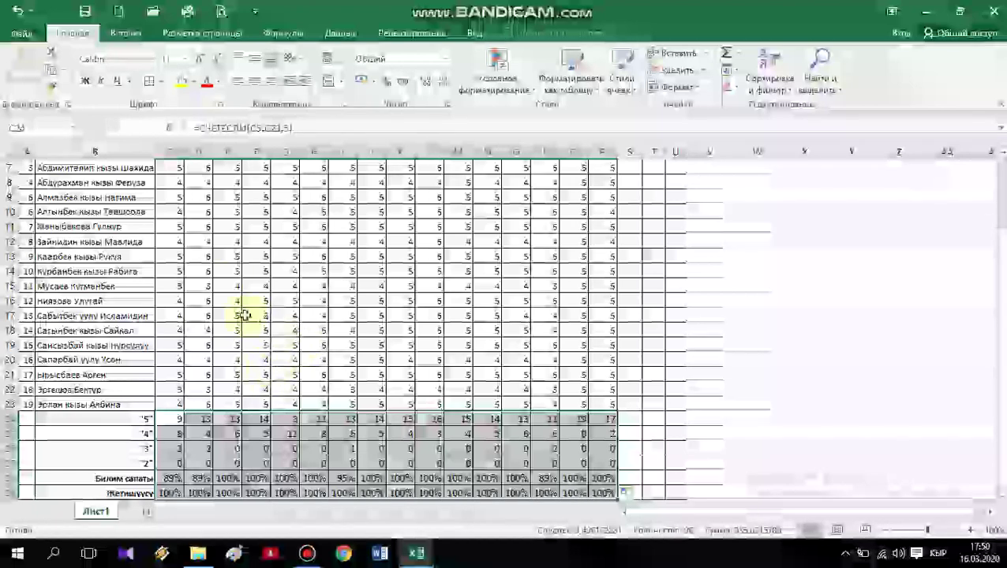
{"action": "left_click", "coordinate": [307, 554]}
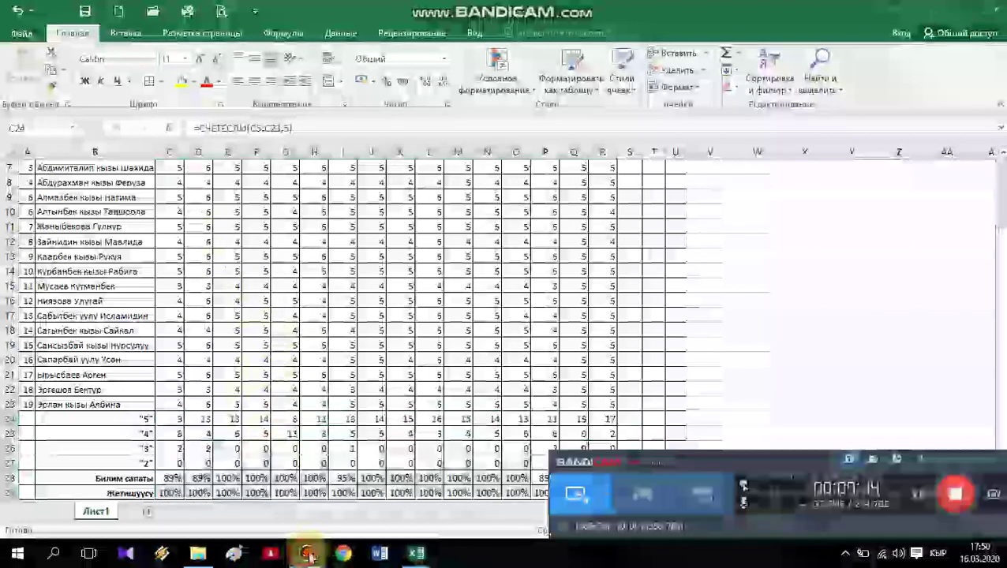